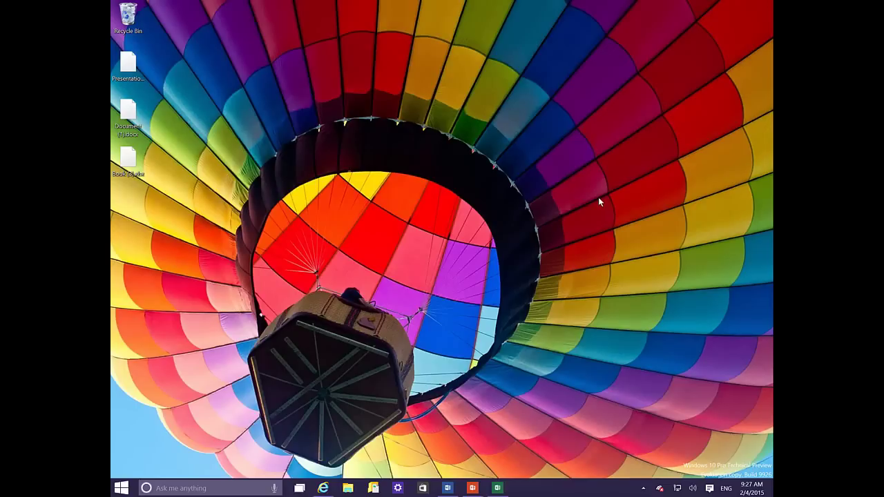
- Bring up the Word, PowerPoint and Excel Preview windows, shifting the Personal Budget workbook down-right
{"action": "left_click", "coordinate": [447, 487]}
{"action": "left_click", "coordinate": [477, 492]}
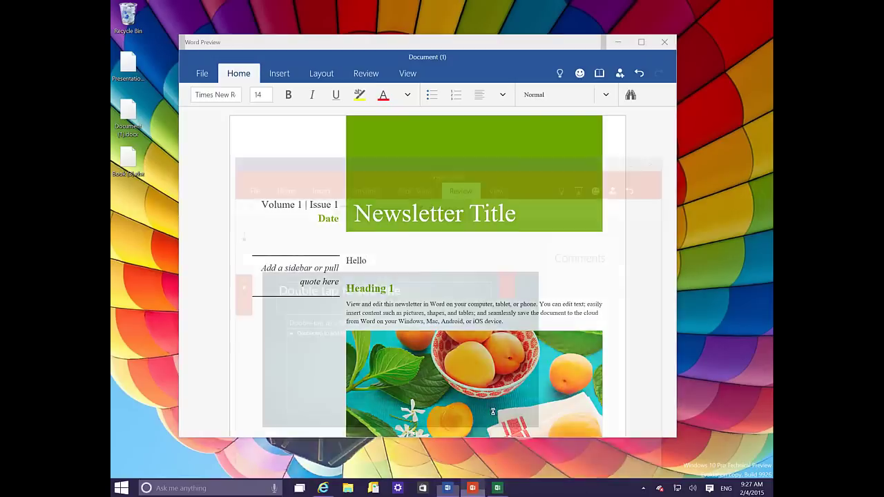
{"action": "left_click", "coordinate": [497, 488]}
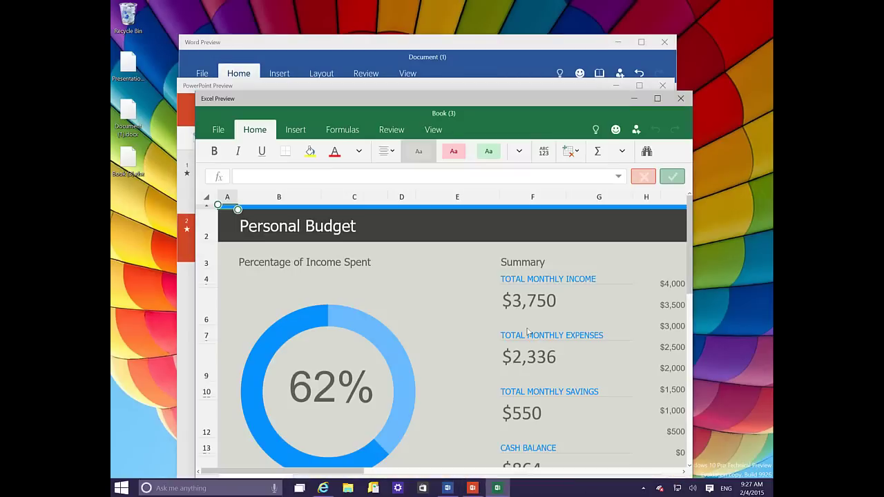
{"action": "left_click_drag", "start_coordinate": [477, 94], "coordinate": [504, 116]}
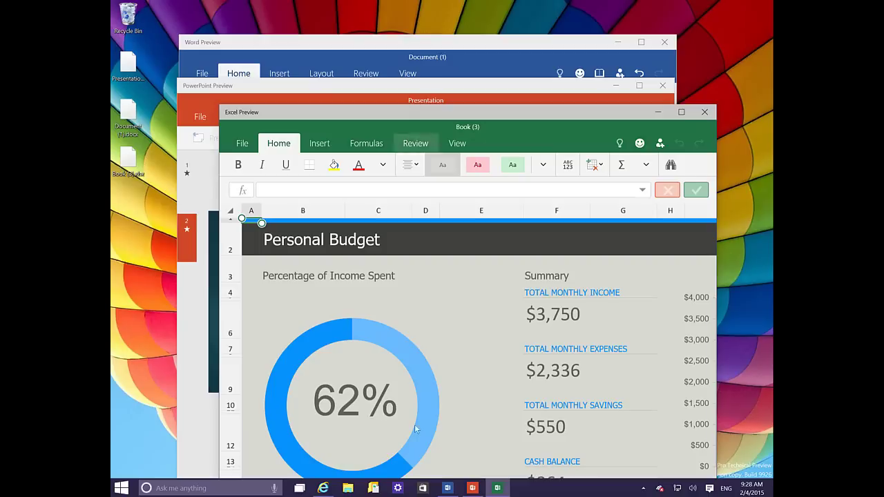
- In the Office touch apps article in Internet Explorer, follow the Download Word link
{"action": "left_click", "coordinate": [322, 487]}
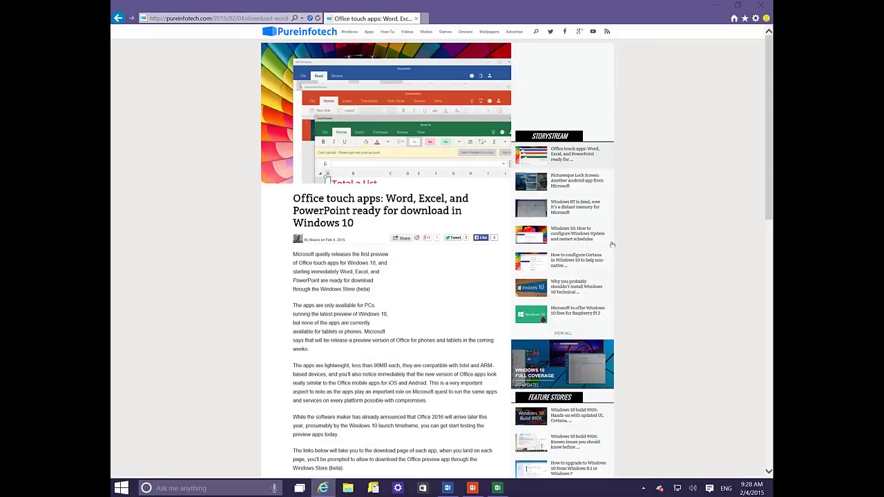
{"action": "scroll", "coordinate": [669, 140], "scroll_direction": "down", "scroll_amount": 5}
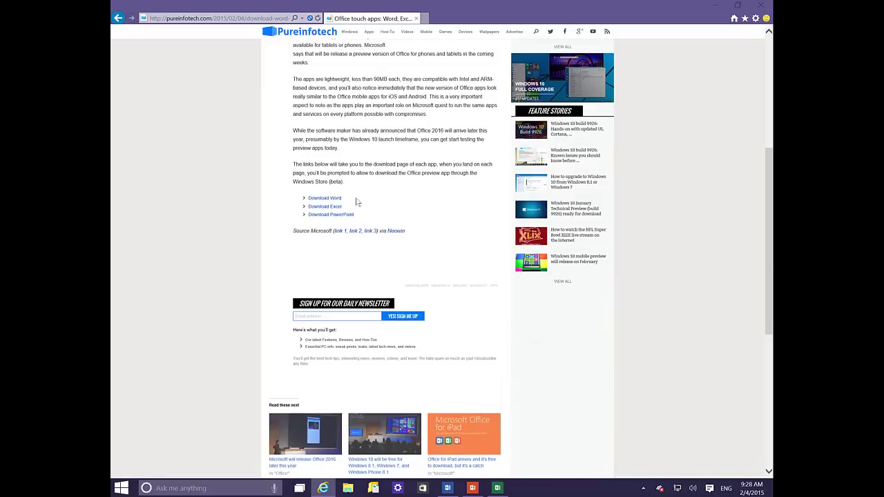
{"action": "left_click", "coordinate": [327, 200]}
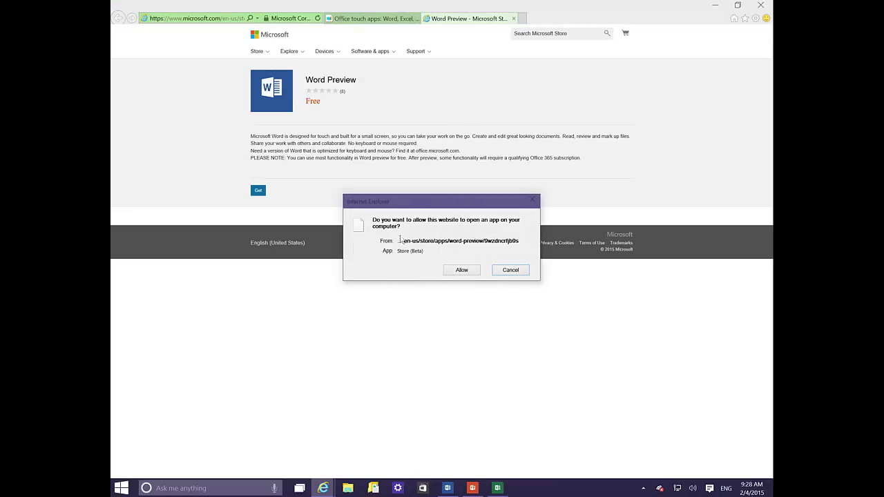
- Move the 'open an app' prompt up slightly and allow the site to open Store (Beta)
{"action": "left_click_drag", "start_coordinate": [420, 202], "coordinate": [408, 170]}
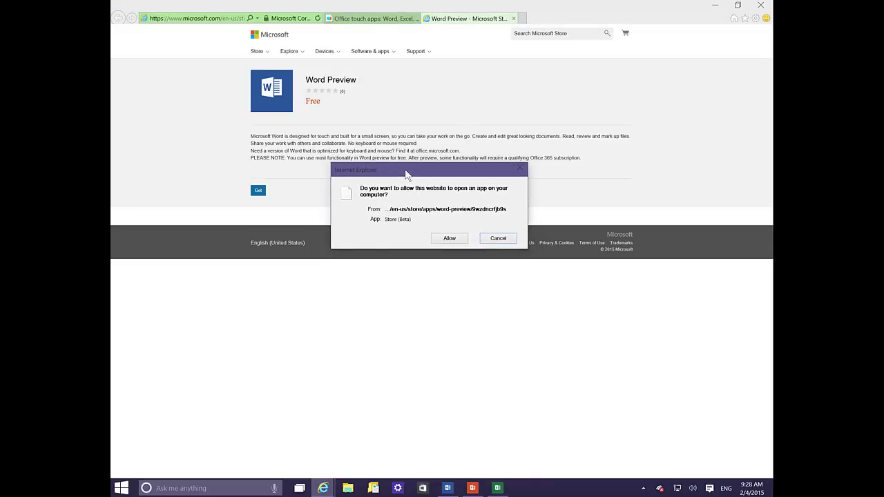
{"action": "left_click", "coordinate": [450, 239]}
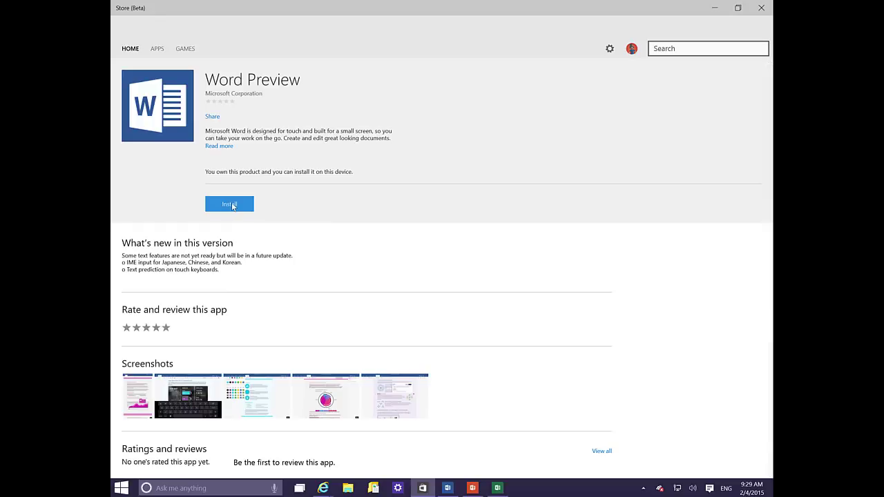
- Install Word Preview from its Store listing
{"action": "left_click", "coordinate": [234, 204]}
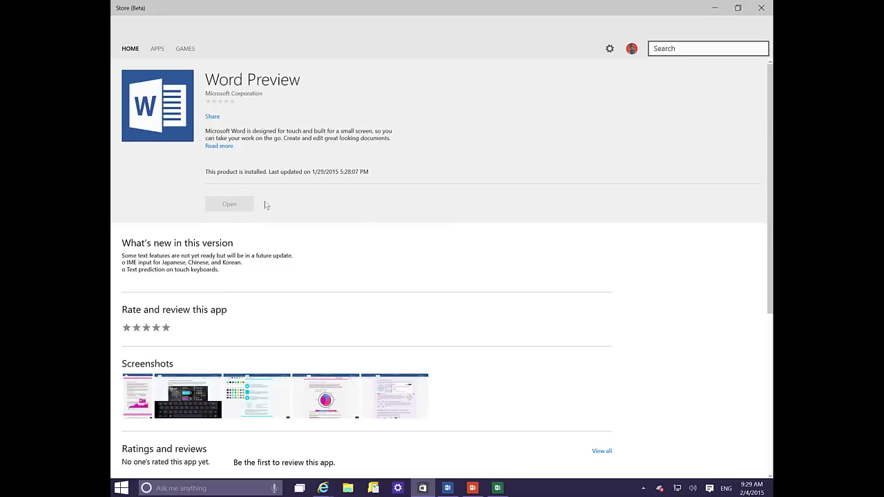
- Minimize the Store, Internet Explorer, Excel and PowerPoint windows to reveal the Word newsletter
{"action": "left_click", "coordinate": [716, 8]}
{"action": "left_click", "coordinate": [720, 9]}
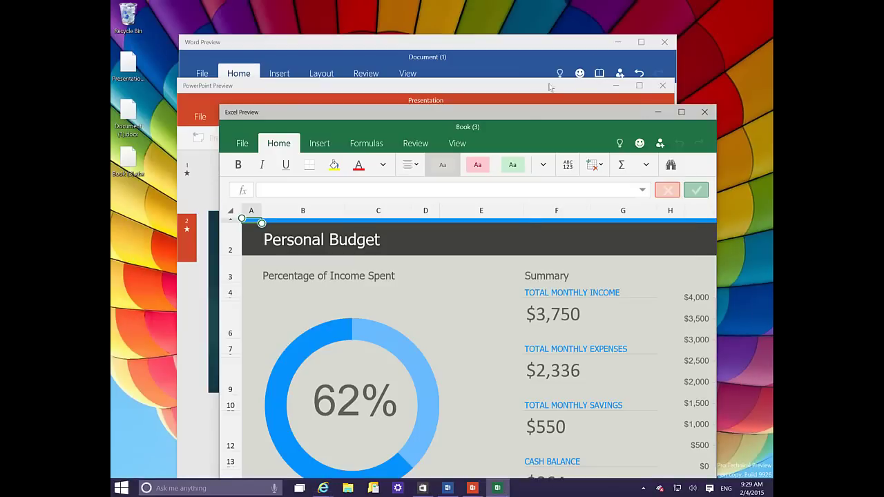
{"action": "left_click", "coordinate": [657, 114]}
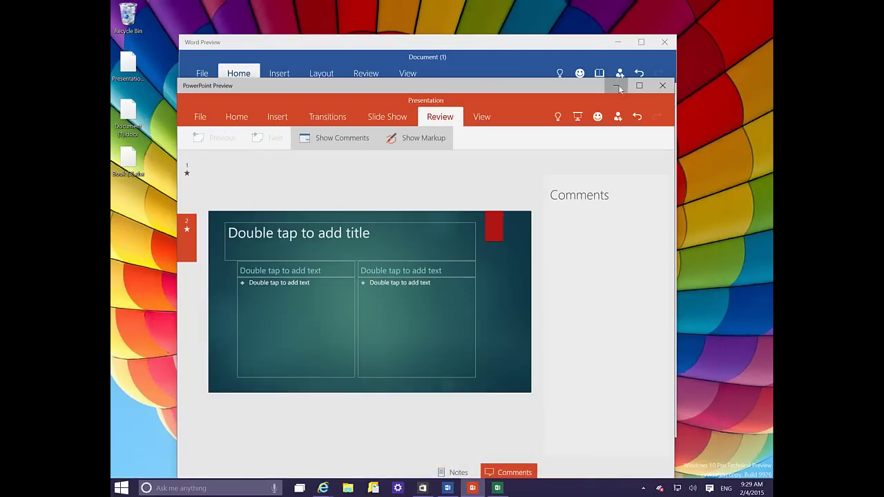
{"action": "left_click", "coordinate": [615, 86]}
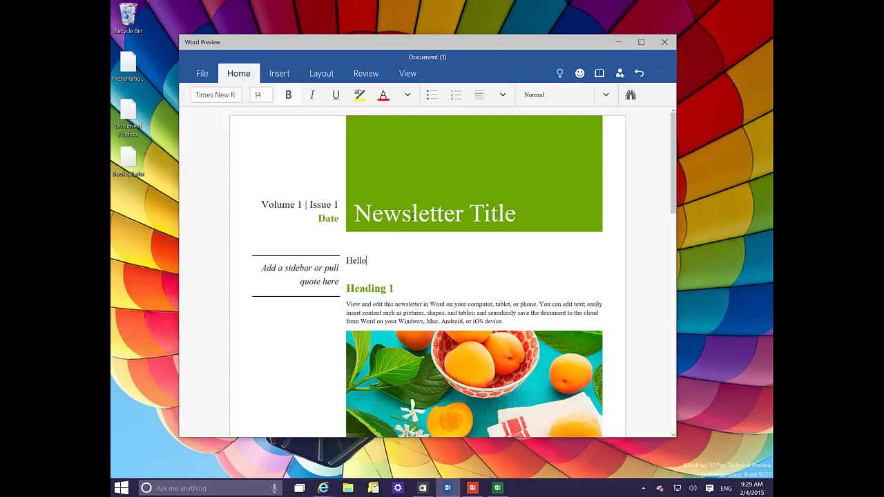
- Maximize and restore Word Preview, view the Insert and Layout tabs, then try Orientation
{"action": "double_click", "coordinate": [479, 46]}
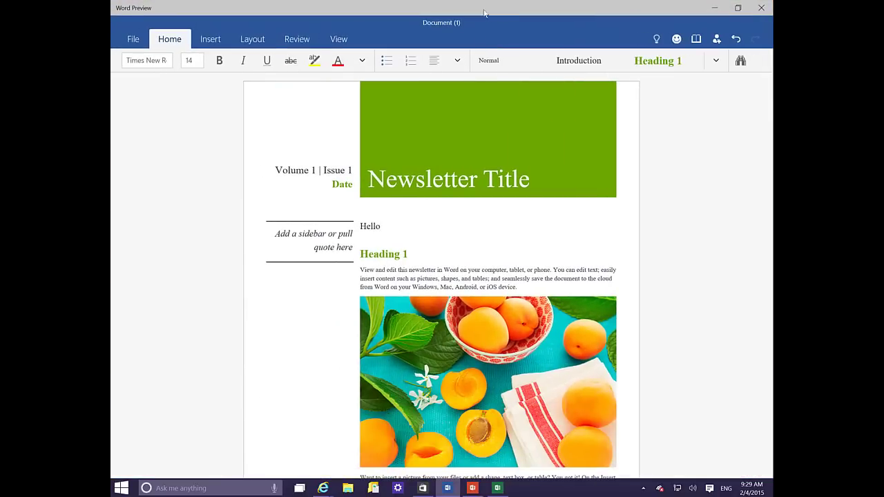
{"action": "double_click", "coordinate": [479, 10]}
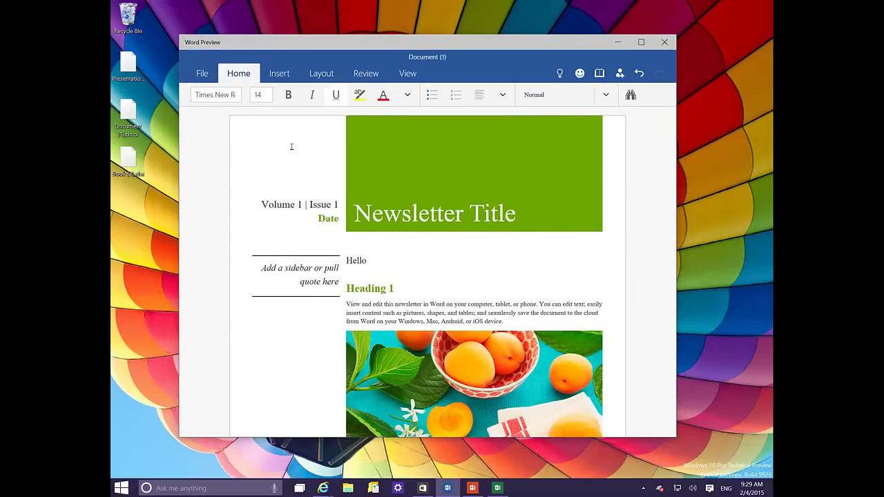
{"action": "left_click", "coordinate": [280, 74]}
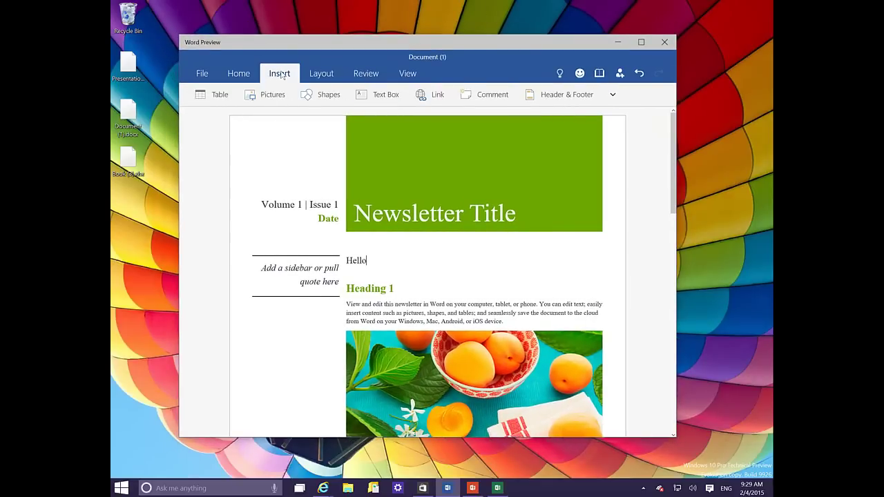
{"action": "left_click", "coordinate": [323, 76]}
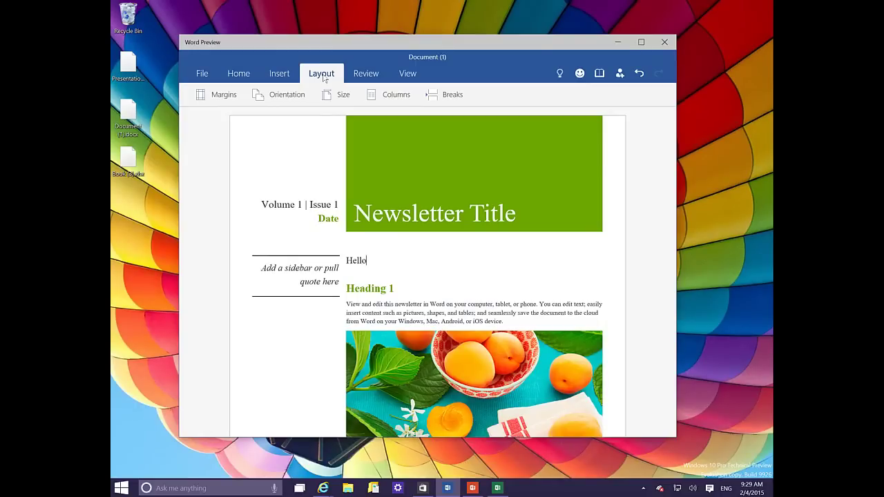
{"action": "left_click", "coordinate": [290, 99]}
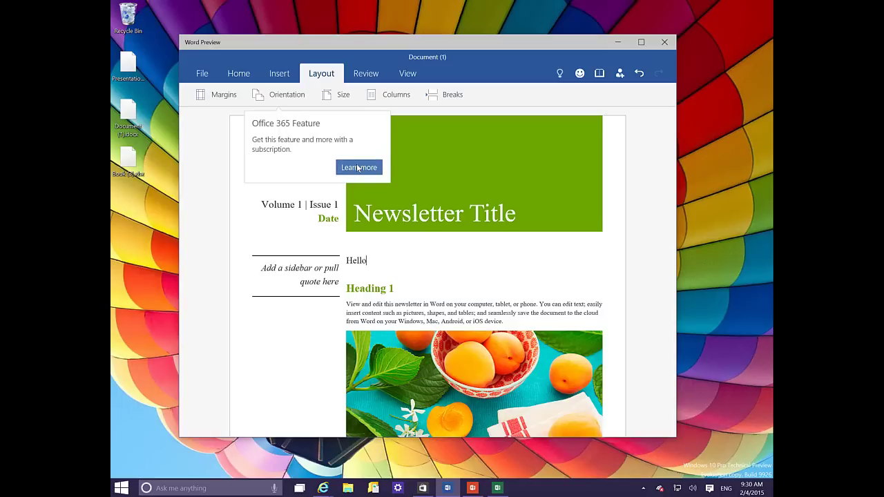
- Show the Review tab, then the View tab's Read, Edit, One Page and Page Width options
{"action": "left_click", "coordinate": [364, 73]}
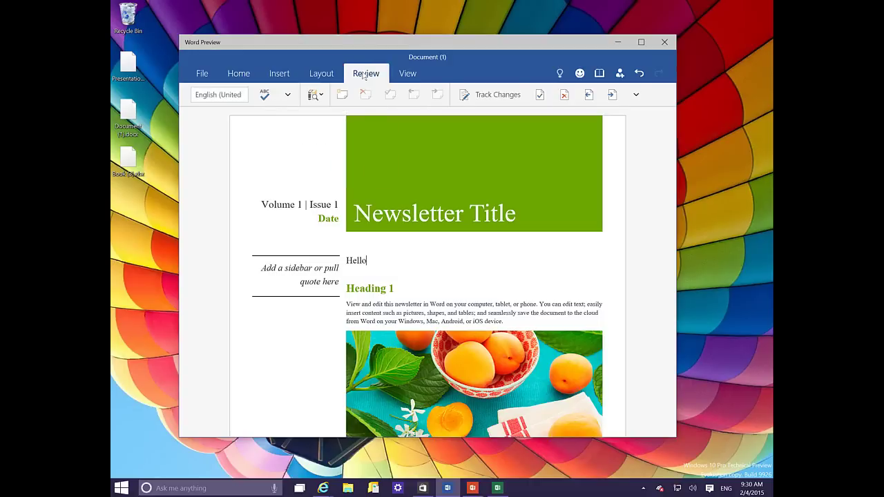
{"action": "left_click", "coordinate": [402, 77]}
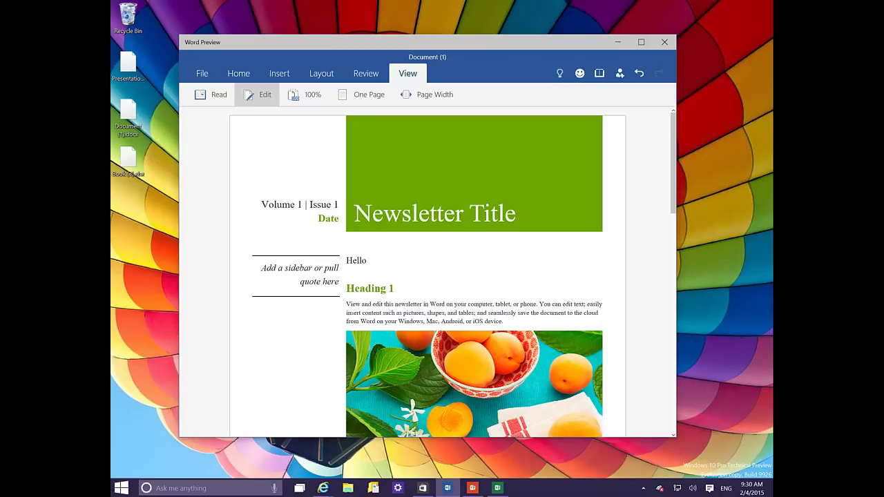
- Switch to Word 2013's blank Document2 and browse its ribbon tabs from Insert through View
{"action": "left_click", "coordinate": [211, 476]}
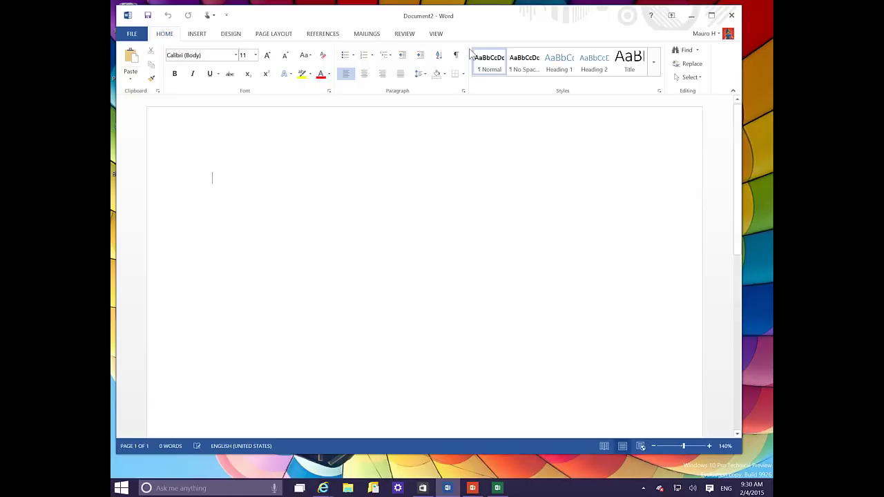
{"action": "left_click_drag", "start_coordinate": [476, 21], "coordinate": [483, 41]}
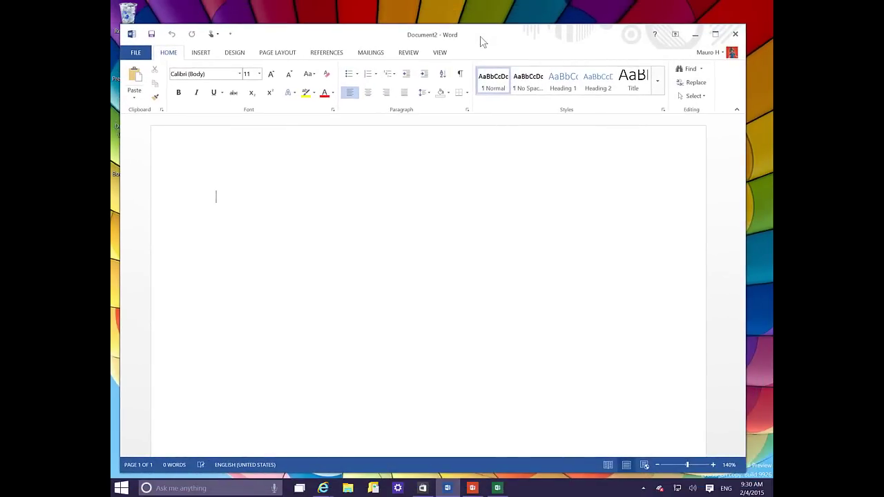
{"action": "left_click", "coordinate": [201, 54]}
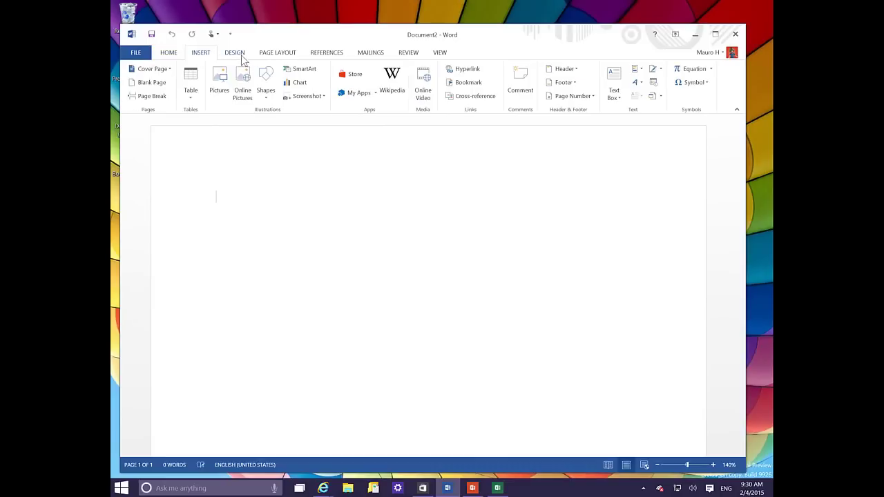
{"action": "left_click", "coordinate": [236, 54]}
{"action": "left_click", "coordinate": [278, 54]}
{"action": "left_click", "coordinate": [323, 54]}
{"action": "left_click", "coordinate": [372, 53]}
{"action": "left_click", "coordinate": [409, 53]}
{"action": "left_click", "coordinate": [439, 53]}
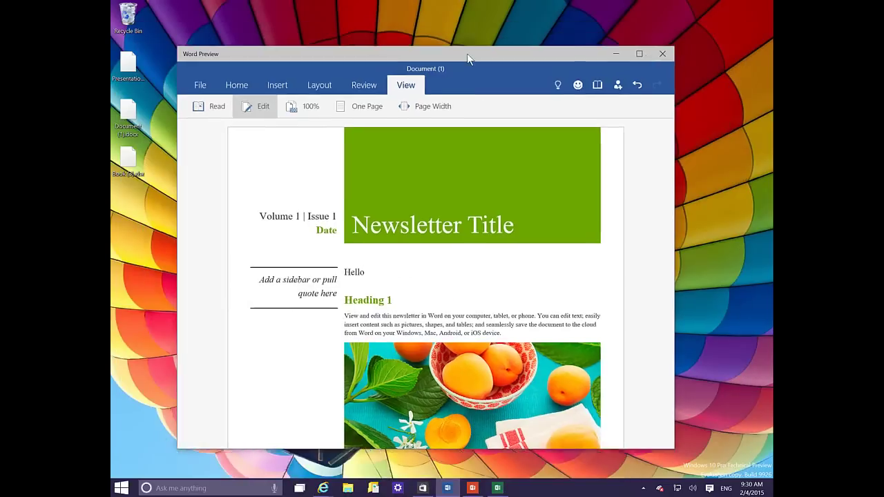
- Read the newsletter in full-screen Read mode, scroll a screen, then return to Edit mode
{"action": "left_click_drag", "start_coordinate": [466, 58], "coordinate": [503, 39]}
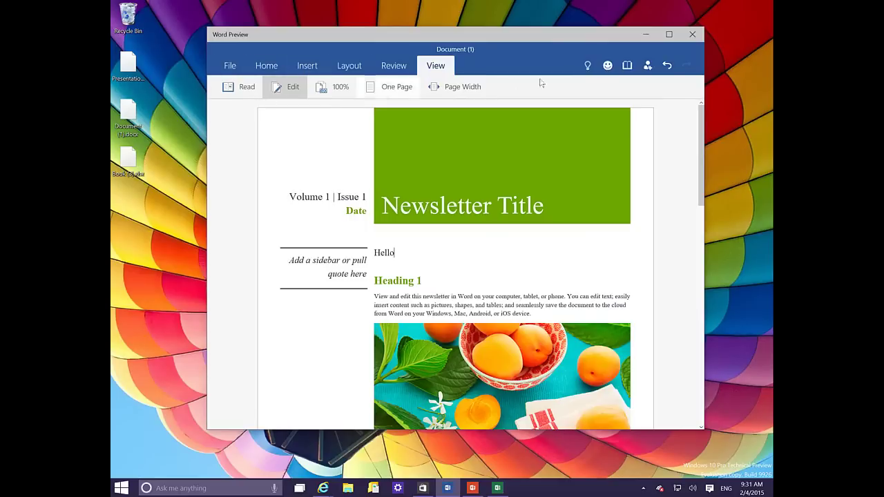
{"action": "left_click", "coordinate": [627, 65]}
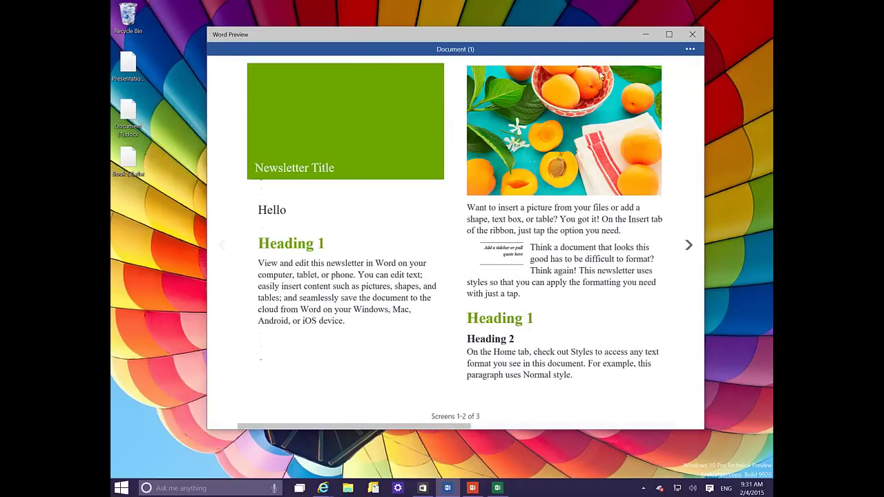
{"action": "left_click", "coordinate": [668, 33]}
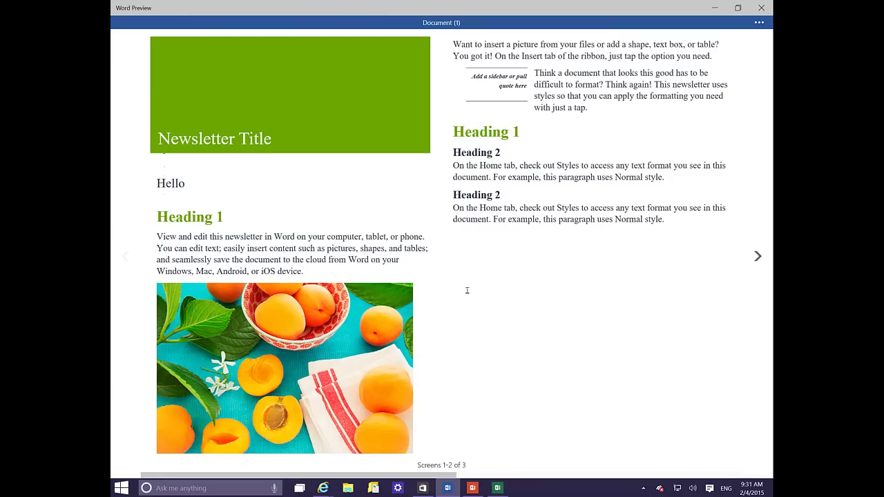
{"action": "scroll", "coordinate": [461, 320], "scroll_direction": "down", "scroll_amount": 3}
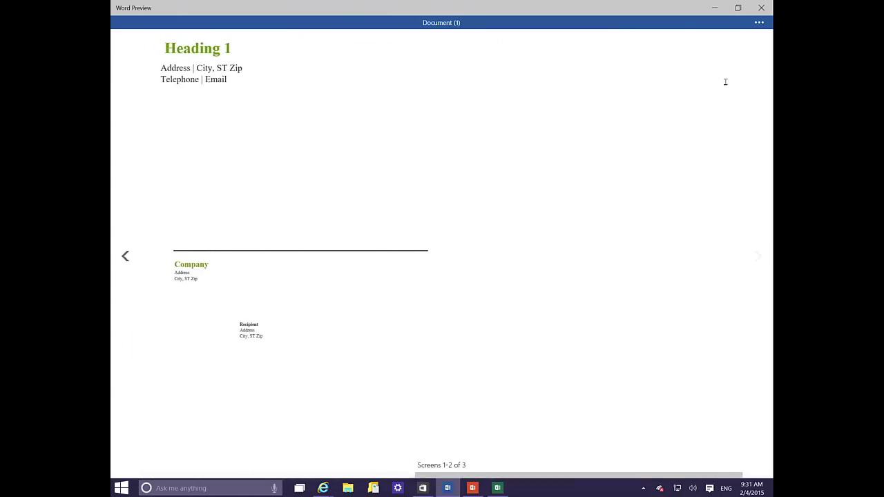
{"action": "left_click", "coordinate": [758, 23]}
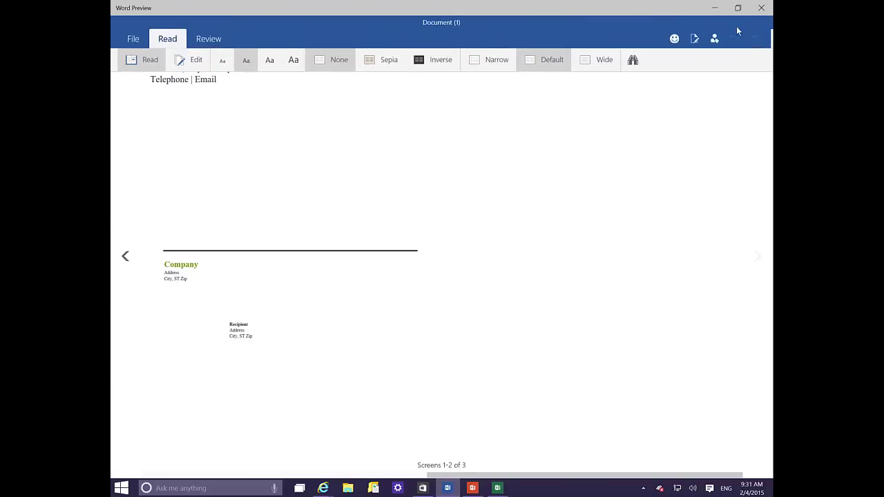
{"action": "left_click", "coordinate": [696, 39]}
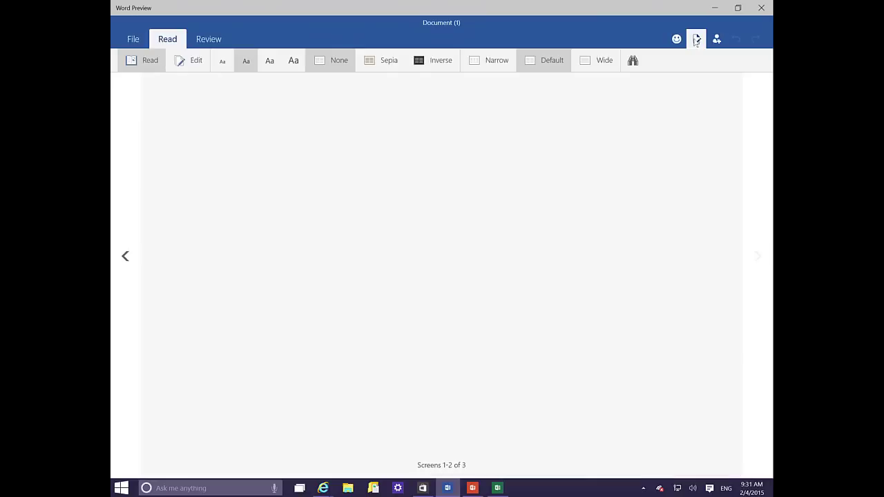
- Inspect the Font, Paragraph and Styles options, then open Find to search the newsletter
{"action": "scroll", "coordinate": [552, 179], "scroll_direction": "up", "scroll_amount": 10}
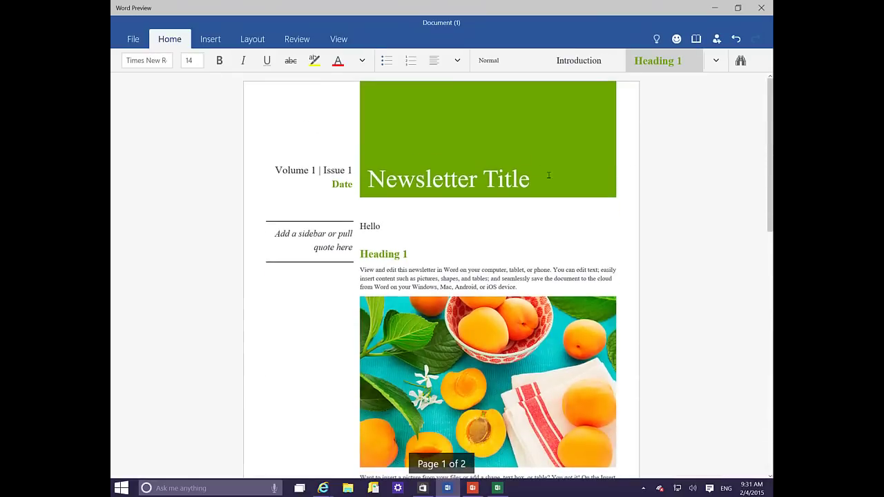
{"action": "left_click", "coordinate": [362, 60]}
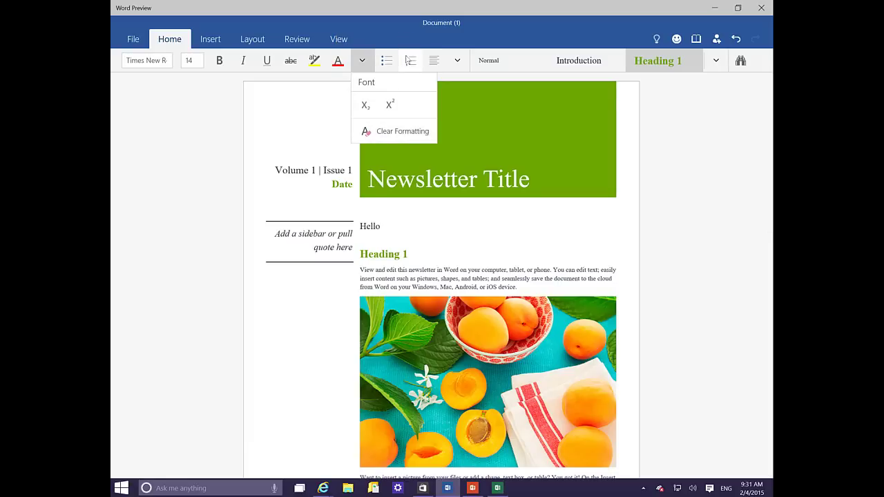
{"action": "left_click", "coordinate": [488, 34]}
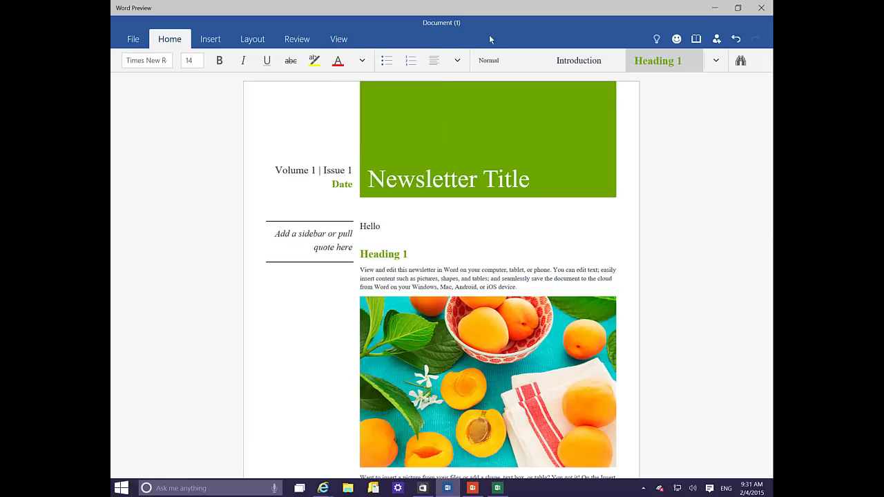
{"action": "left_click", "coordinate": [457, 60]}
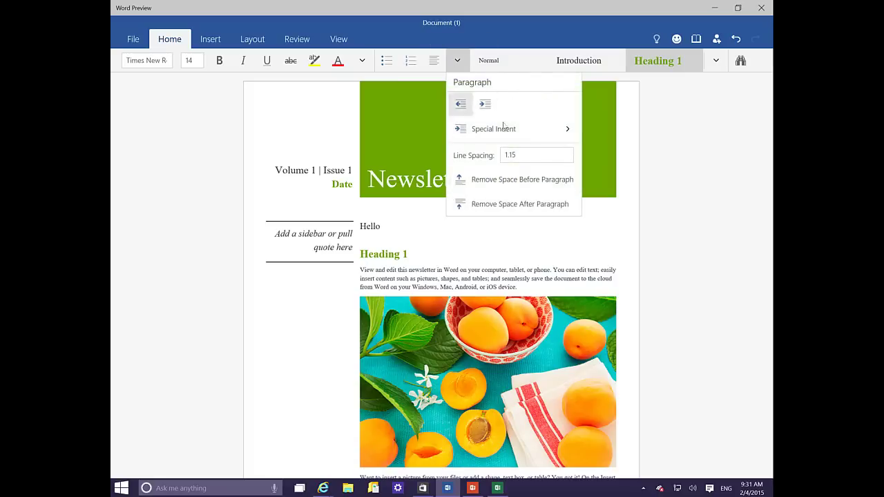
{"action": "left_click", "coordinate": [681, 136]}
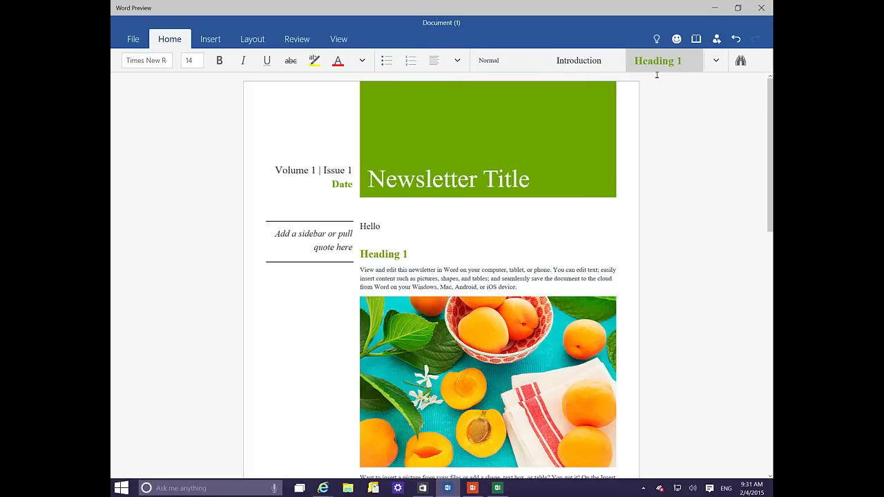
{"action": "left_click", "coordinate": [719, 60]}
{"action": "left_click", "coordinate": [752, 153]}
{"action": "left_click", "coordinate": [740, 61]}
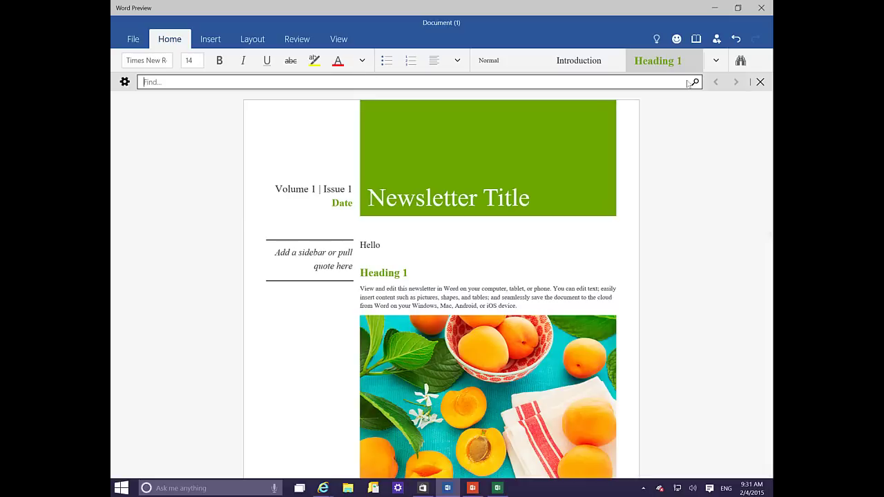
- Search the newsletter for 'Newsletter', close Find, then restore the window smaller and move it left
{"action": "type", "text": "ewsl"}
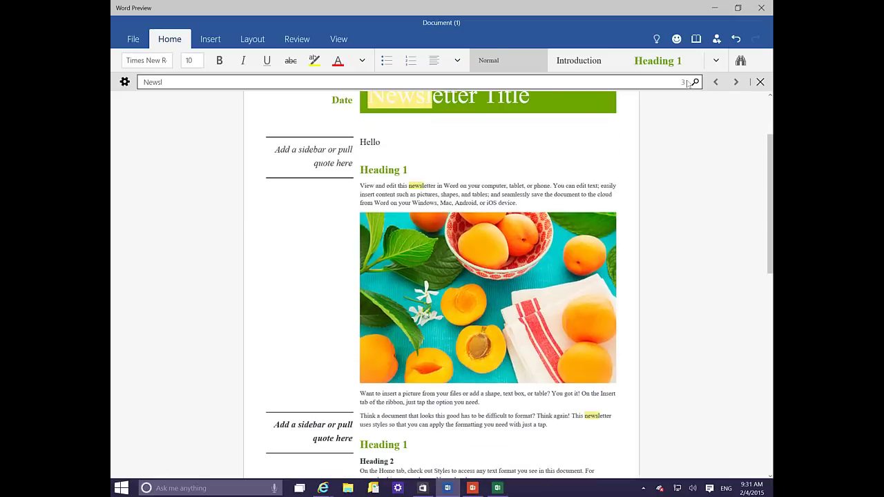
{"action": "type", "text": "etter"}
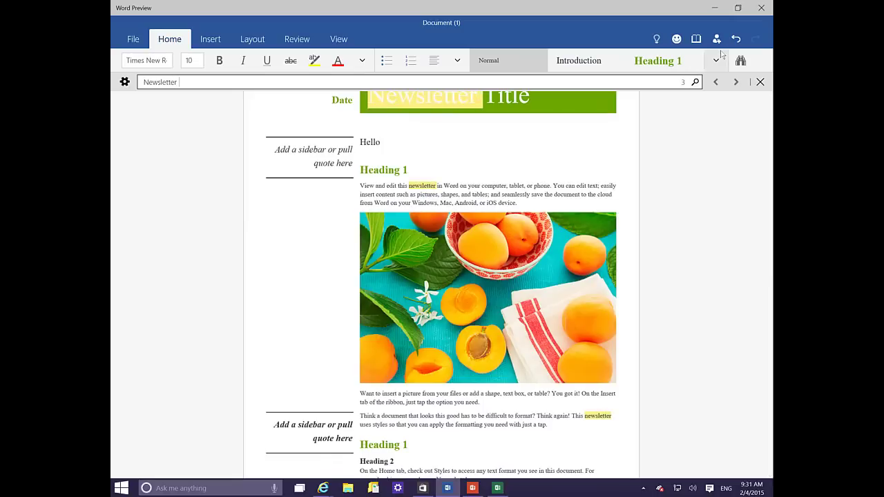
{"action": "left_click", "coordinate": [760, 81]}
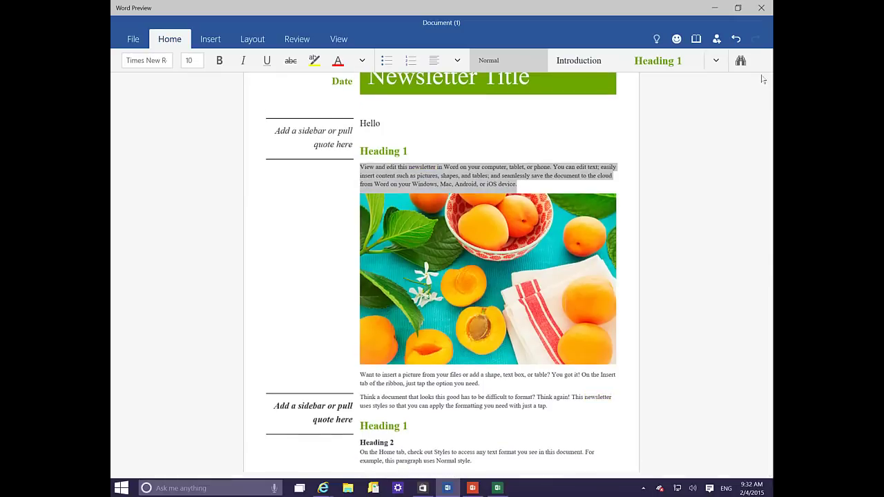
{"action": "double_click", "coordinate": [453, 9]}
{"action": "left_click_drag", "start_coordinate": [418, 36], "coordinate": [366, 37]}
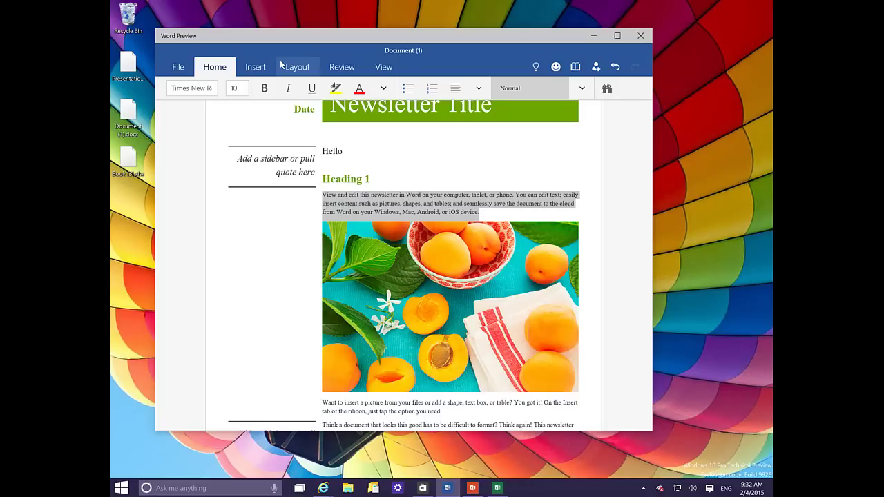
- Nudge the Word window right, view Insights on 'print', then close the Insights pane
{"action": "left_click_drag", "start_coordinate": [316, 41], "coordinate": [343, 44]}
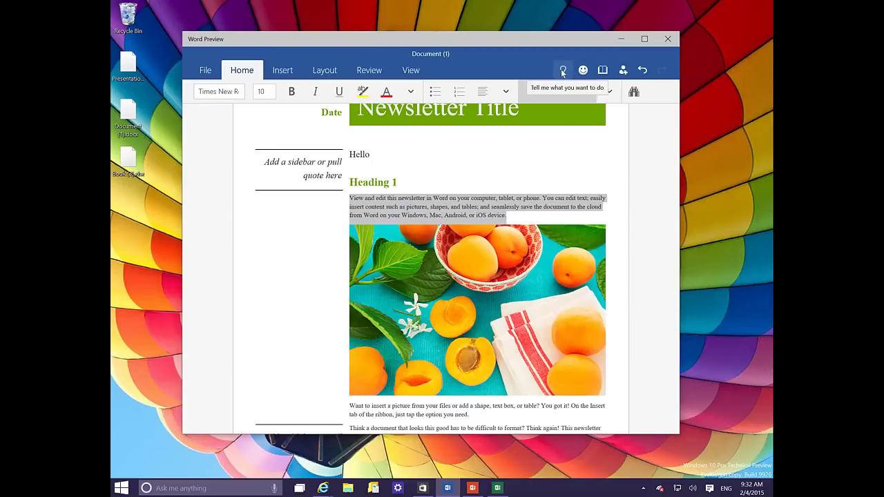
{"action": "left_click", "coordinate": [563, 71]}
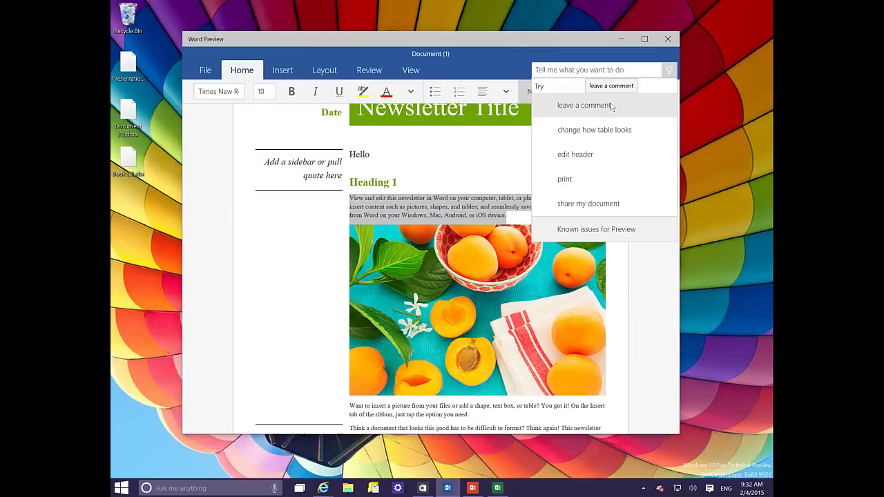
{"action": "left_click", "coordinate": [592, 180]}
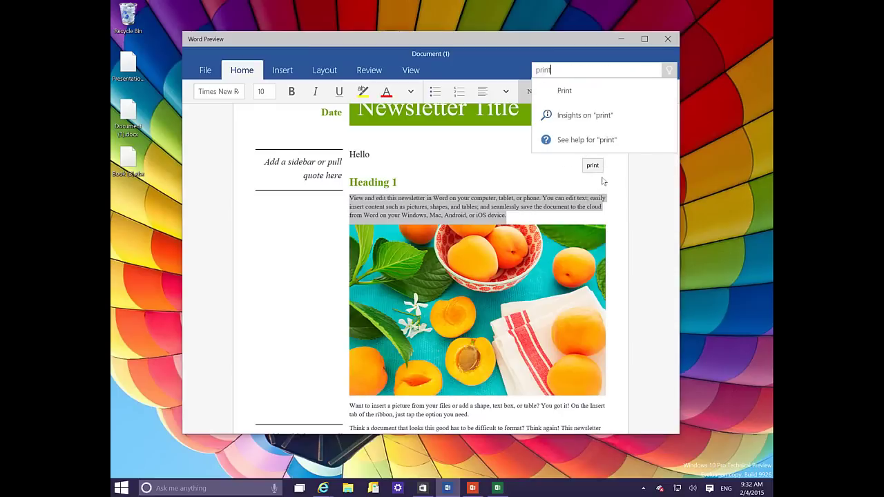
{"action": "left_click", "coordinate": [586, 118]}
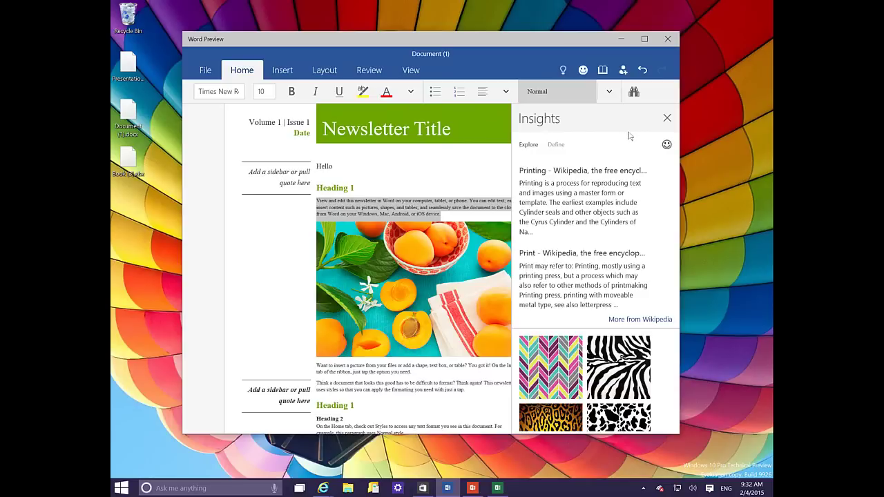
{"action": "scroll", "coordinate": [675, 207], "scroll_direction": "down", "scroll_amount": 3}
{"action": "scroll", "coordinate": [675, 207], "scroll_direction": "up", "scroll_amount": 3}
{"action": "left_click", "coordinate": [666, 118]}
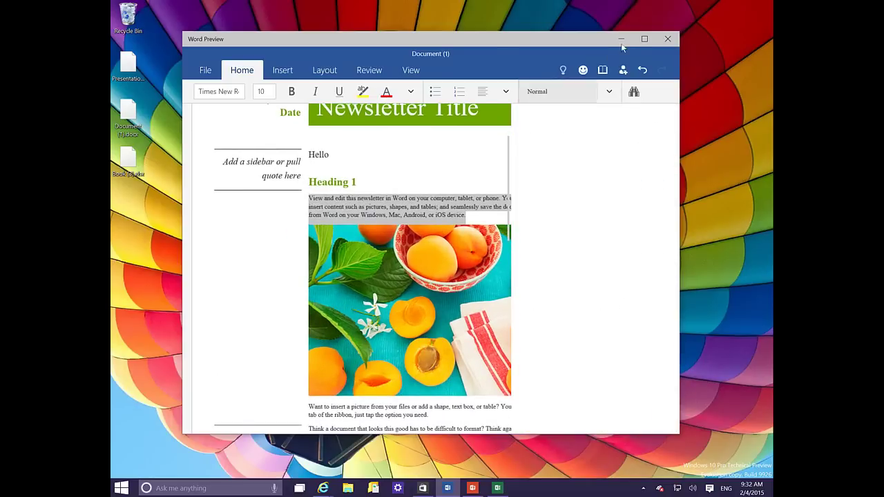
- Minimize Word and bring up the Personal Budget workbook, moving its window up and left
{"action": "left_click", "coordinate": [623, 39]}
{"action": "left_click", "coordinate": [496, 488]}
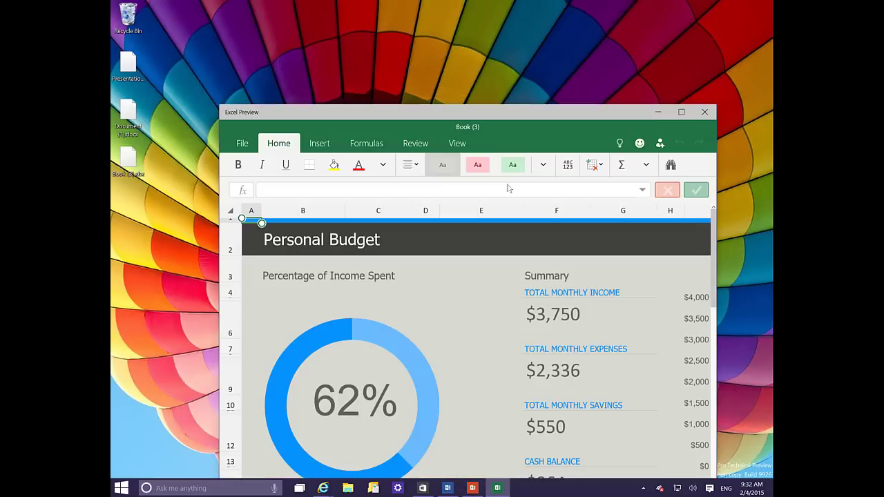
{"action": "left_click_drag", "start_coordinate": [481, 116], "coordinate": [456, 36]}
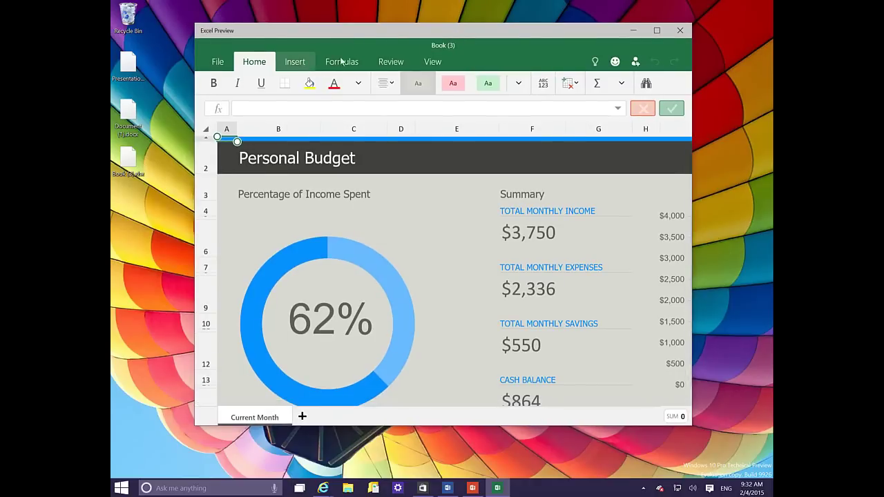
- Browse the Insert Shapes gallery, then maximize Excel and snap it to the left half
{"action": "left_click", "coordinate": [295, 63]}
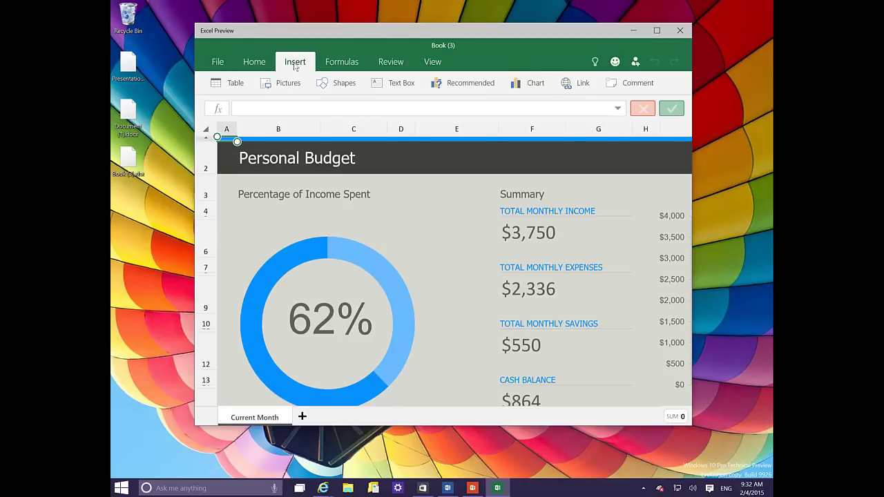
{"action": "left_click", "coordinate": [338, 84]}
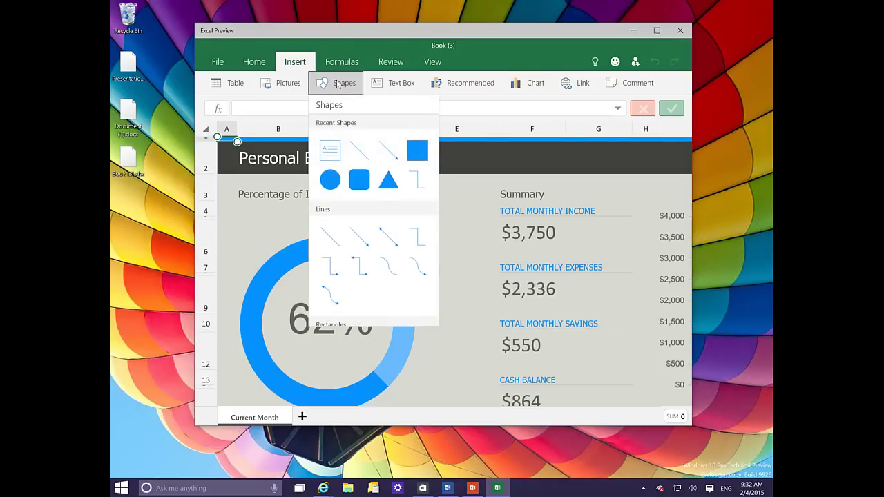
{"action": "left_click", "coordinate": [255, 64]}
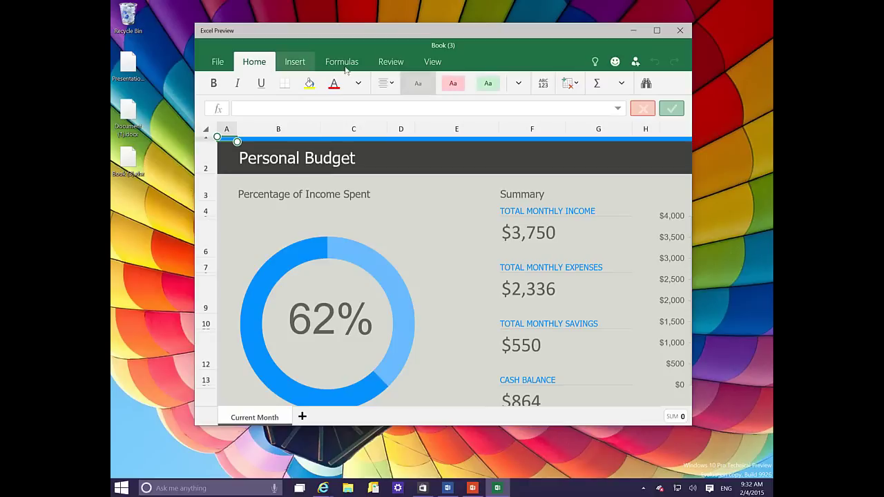
{"action": "double_click", "coordinate": [431, 31]}
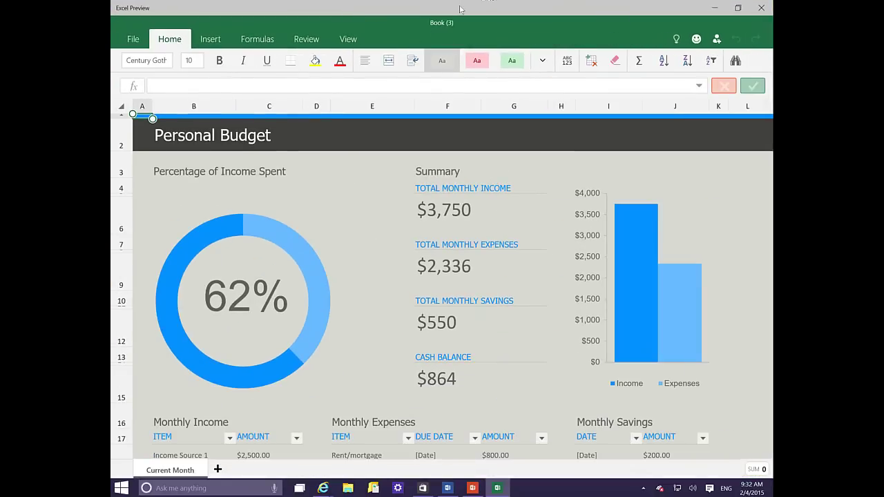
{"action": "left_click_drag", "start_coordinate": [460, 10], "coordinate": [111, 10]}
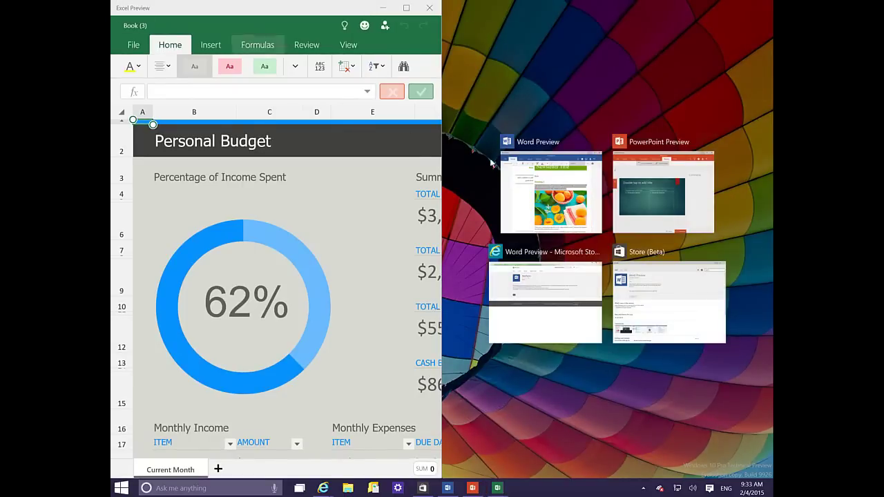
- Snap the Word newsletter into the right half, then unsnap, maximize and minimize it
{"action": "left_click", "coordinate": [552, 185]}
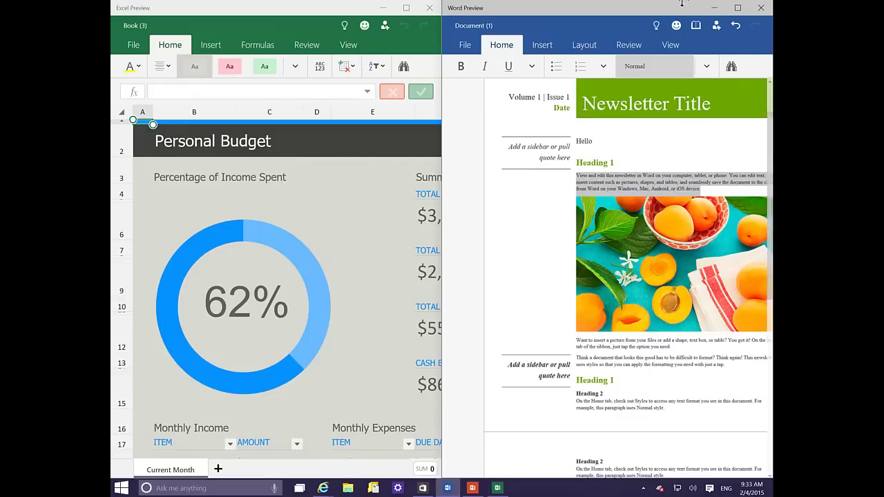
{"action": "left_click_drag", "start_coordinate": [680, 7], "coordinate": [671, 136]}
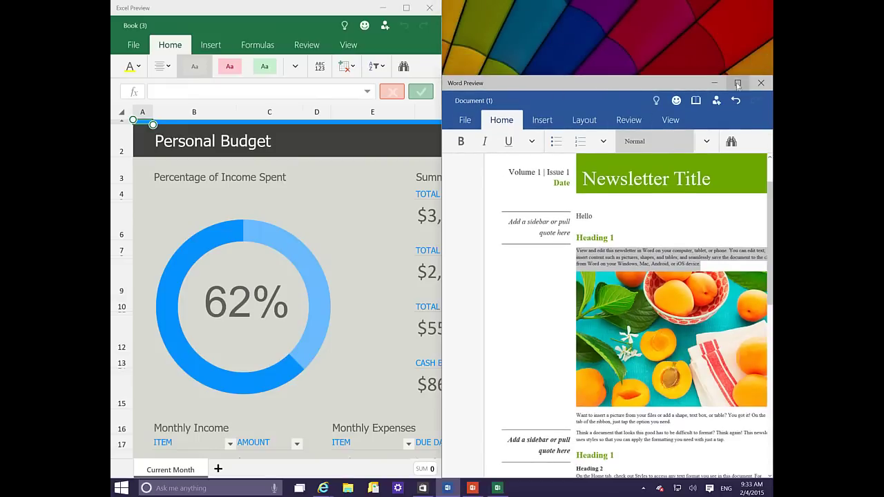
{"action": "left_click", "coordinate": [738, 83]}
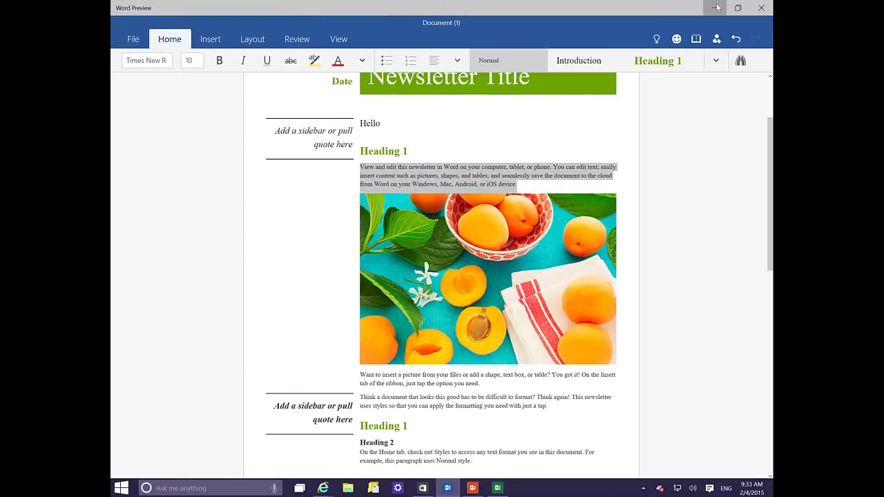
{"action": "left_click", "coordinate": [715, 8]}
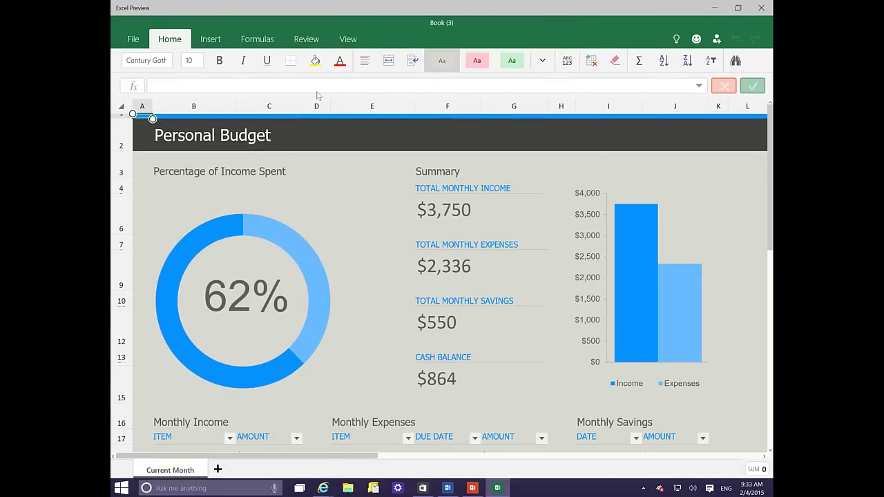
- Browse the formula, commenting and sheet display commands on the ribbon
{"action": "left_click", "coordinate": [191, 90]}
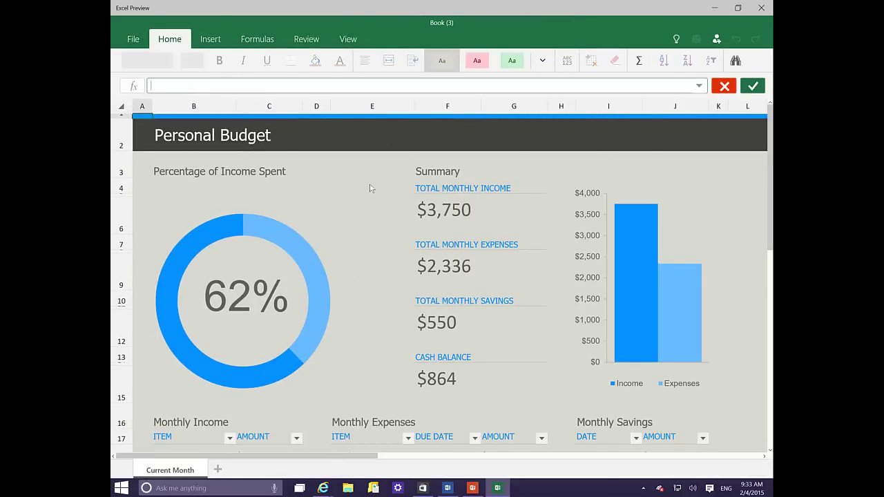
{"action": "left_click", "coordinate": [260, 41]}
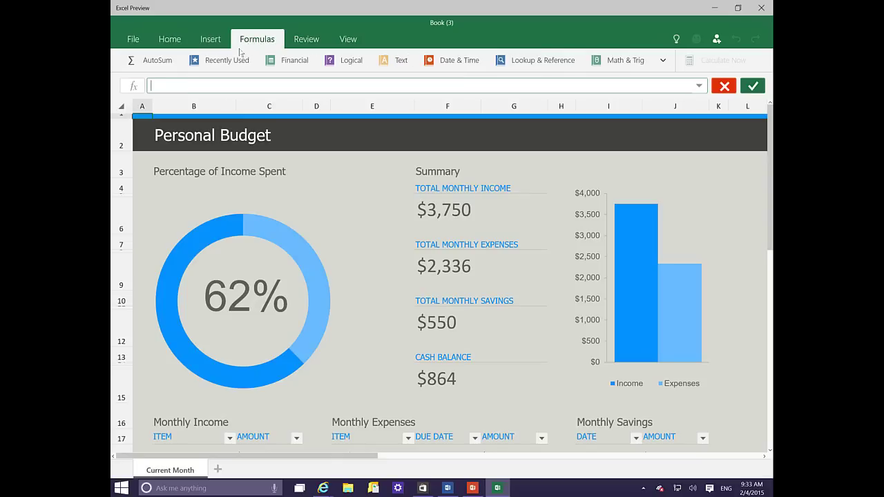
{"action": "left_click", "coordinate": [307, 40]}
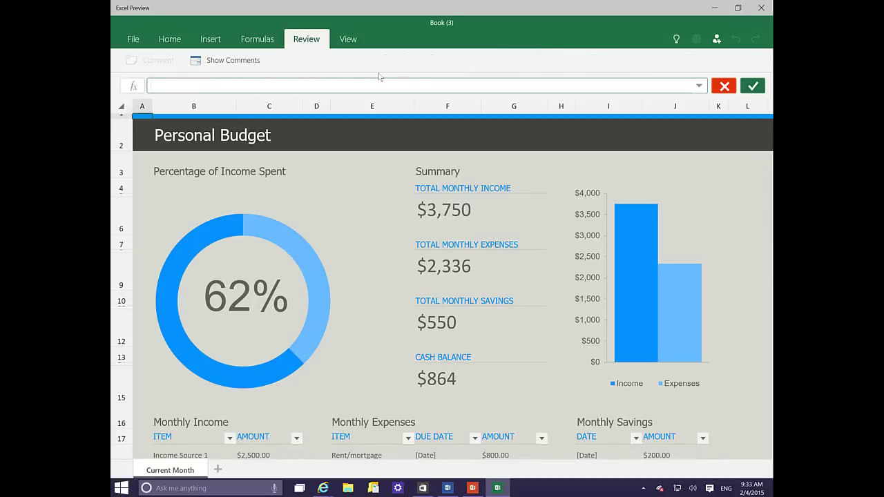
{"action": "left_click", "coordinate": [349, 39]}
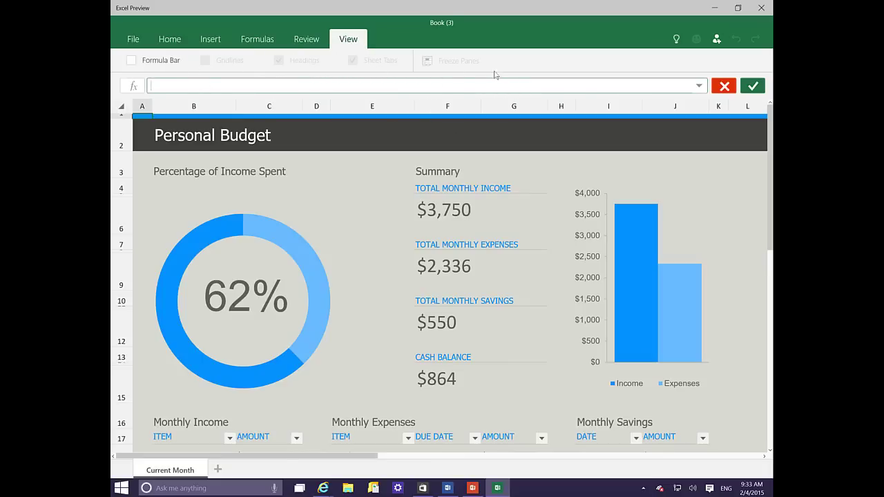
- Select the $2,336 Total Monthly Expenses cell to see =SUM(MonthlyExpenses[AMOUNT])
{"action": "left_click", "coordinate": [433, 241]}
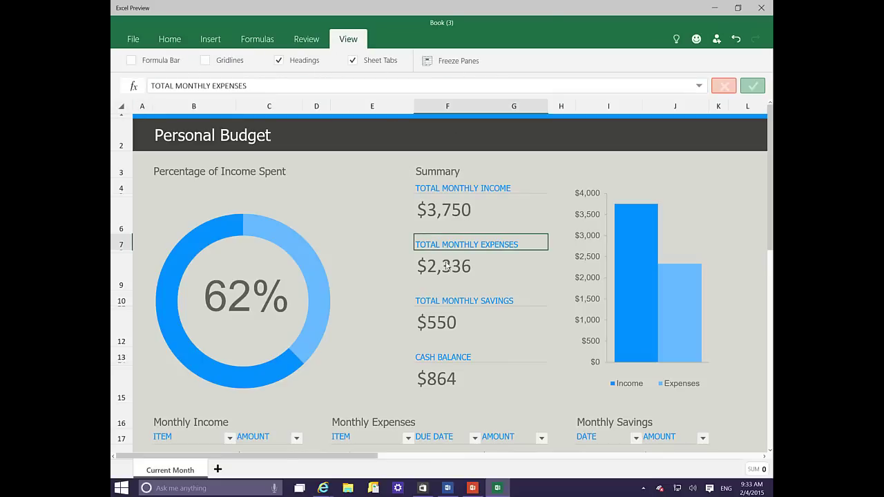
{"action": "left_click", "coordinate": [472, 277]}
{"action": "scroll", "coordinate": [498, 220], "scroll_direction": "down", "scroll_amount": 1}
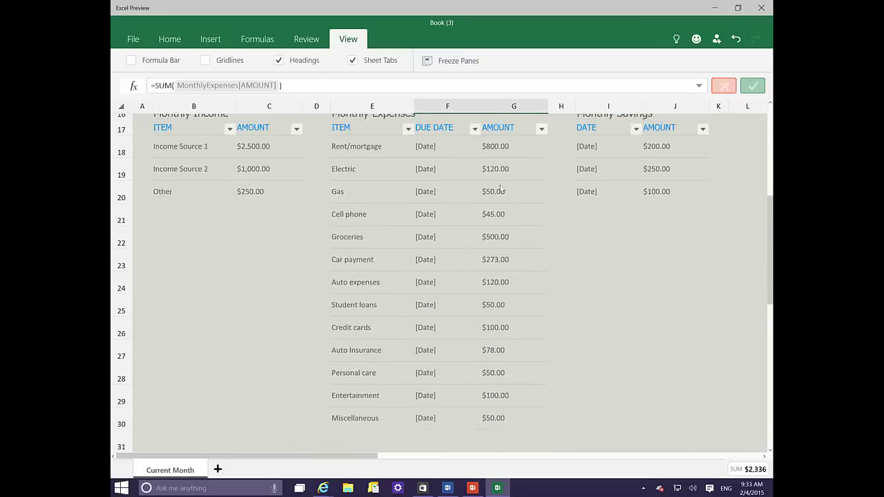
{"action": "scroll", "coordinate": [500, 189], "scroll_direction": "down", "scroll_amount": 3}
{"action": "scroll", "coordinate": [493, 186], "scroll_direction": "up", "scroll_amount": 8}
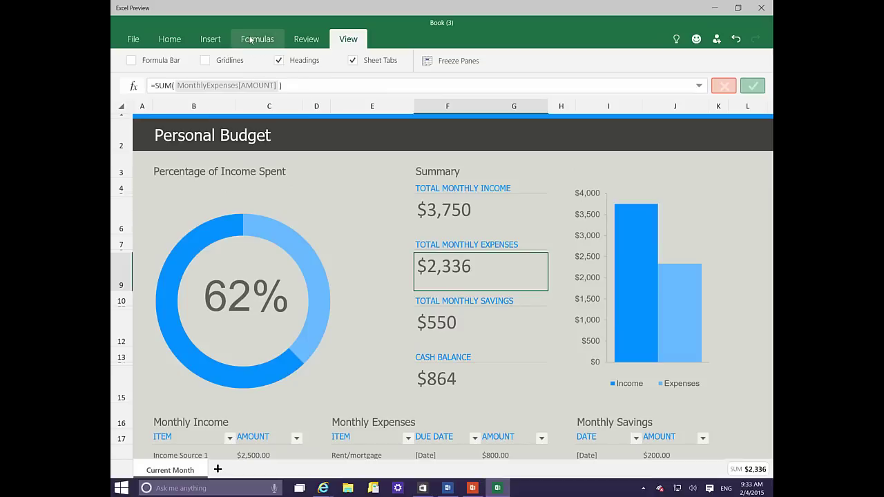
{"action": "left_click", "coordinate": [132, 40]}
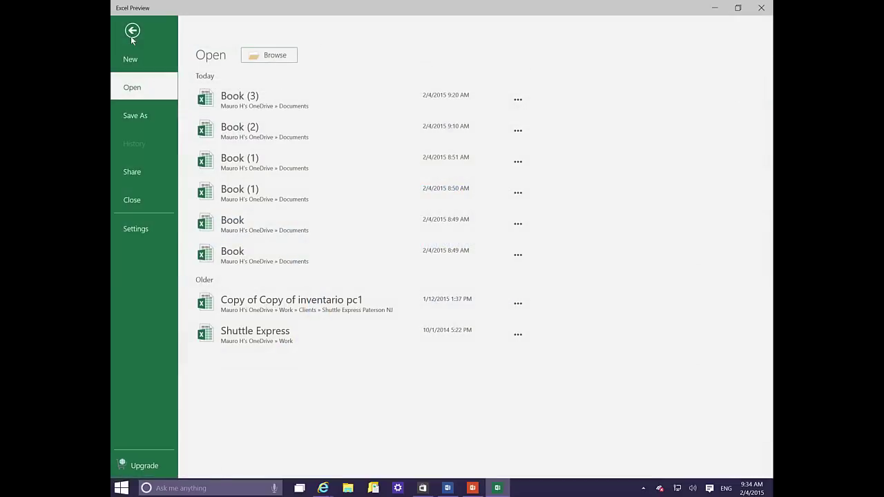
{"action": "left_click", "coordinate": [140, 230]}
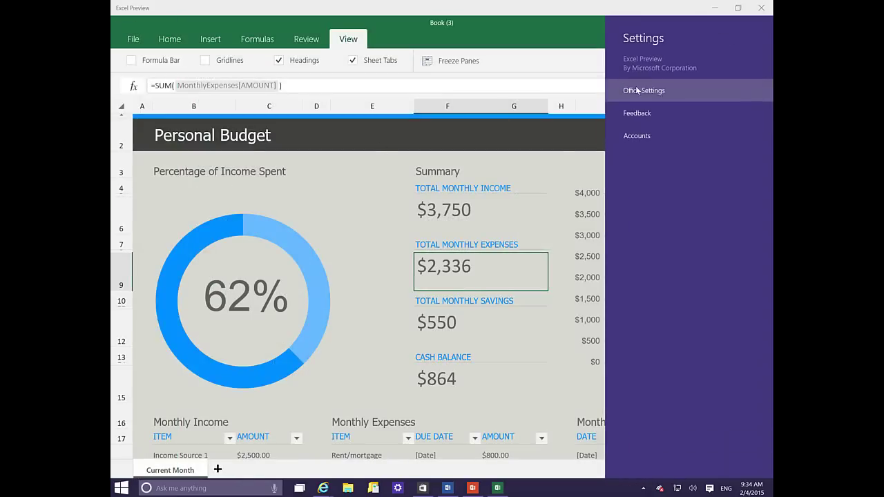
{"action": "left_click", "coordinate": [635, 91]}
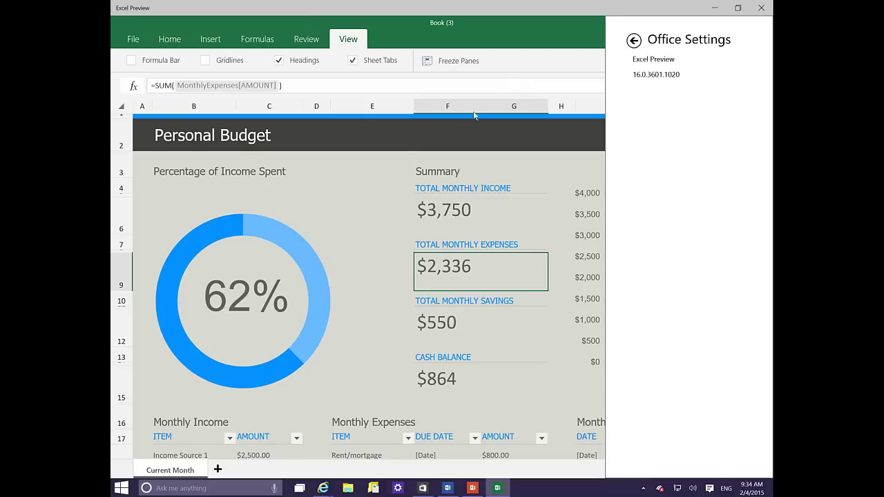
{"action": "left_click", "coordinate": [571, 62]}
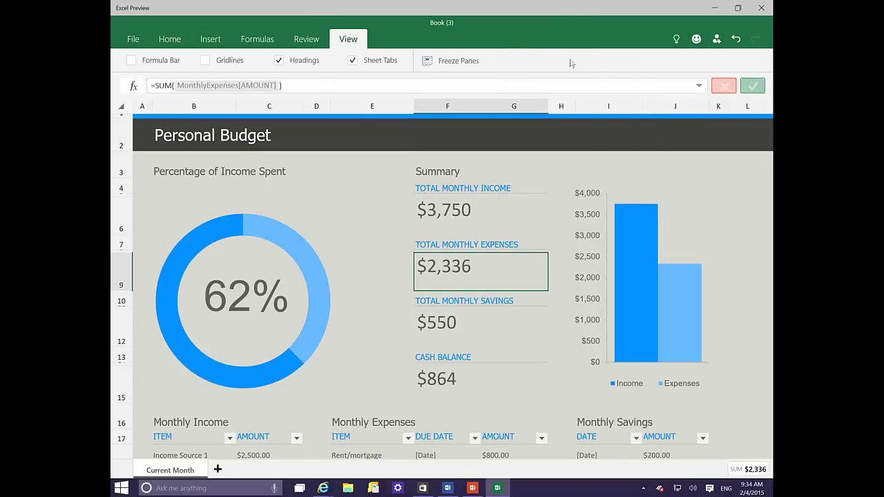
{"action": "left_click", "coordinate": [134, 42]}
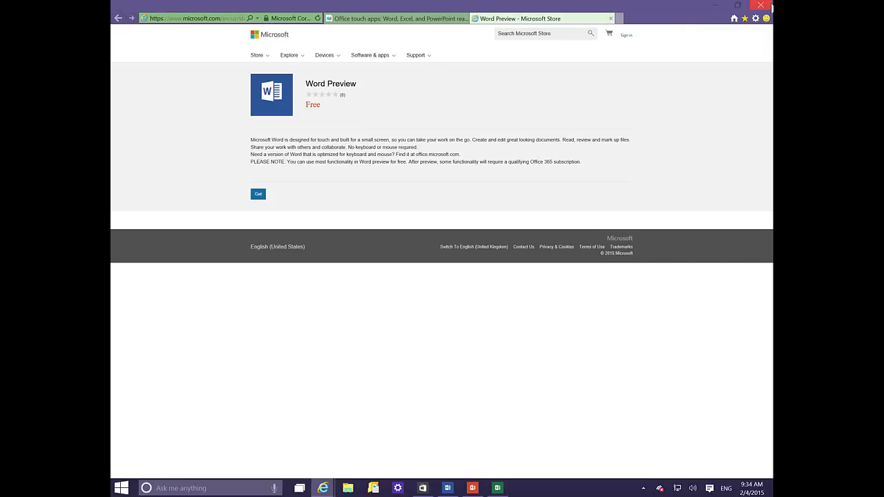
{"action": "left_click", "coordinate": [715, 7]}
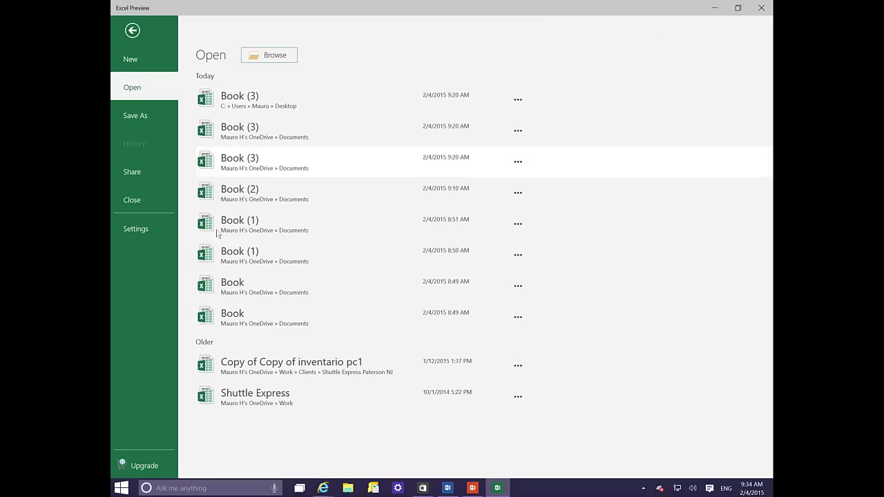
- Save the budget to OneDrive - Personal for sharing, close the Share pane, and minimise Excel
{"action": "left_click", "coordinate": [138, 174]}
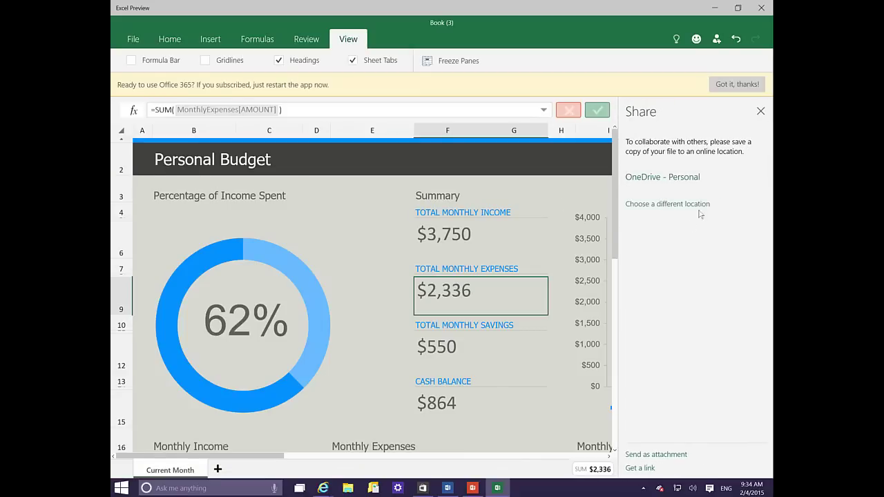
{"action": "left_click", "coordinate": [651, 178]}
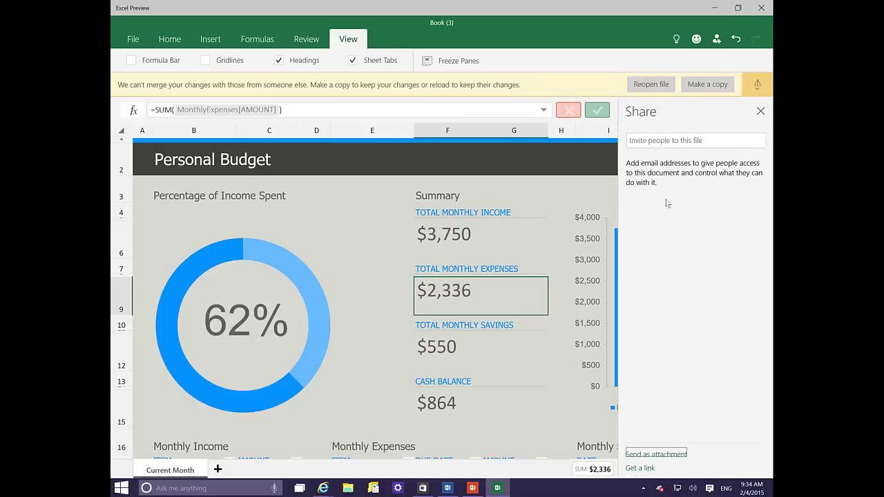
{"action": "left_click", "coordinate": [677, 144]}
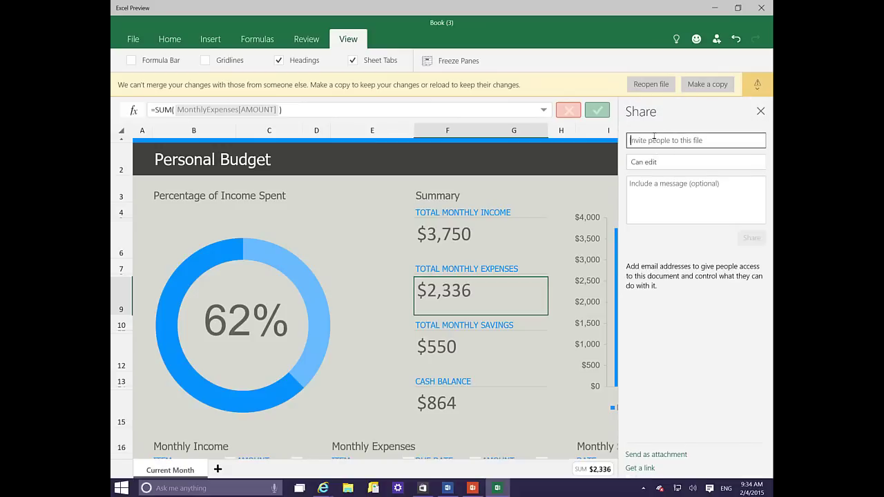
{"action": "left_click", "coordinate": [761, 112]}
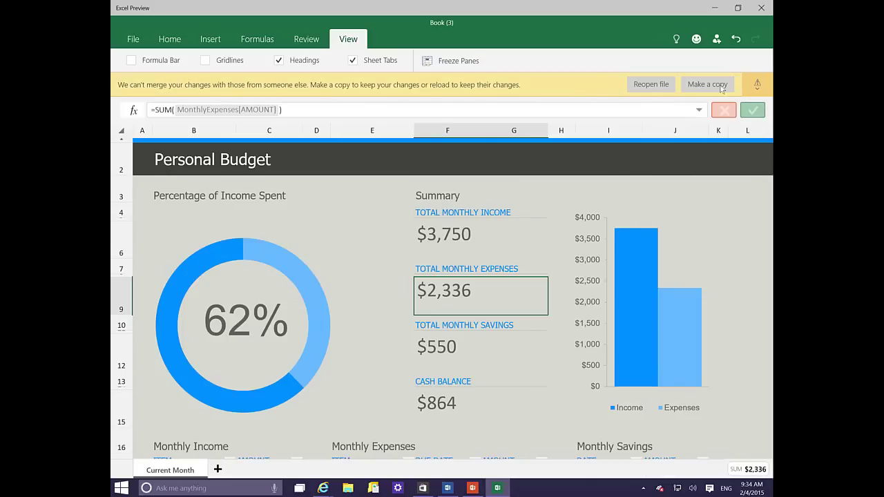
{"action": "left_click", "coordinate": [714, 8]}
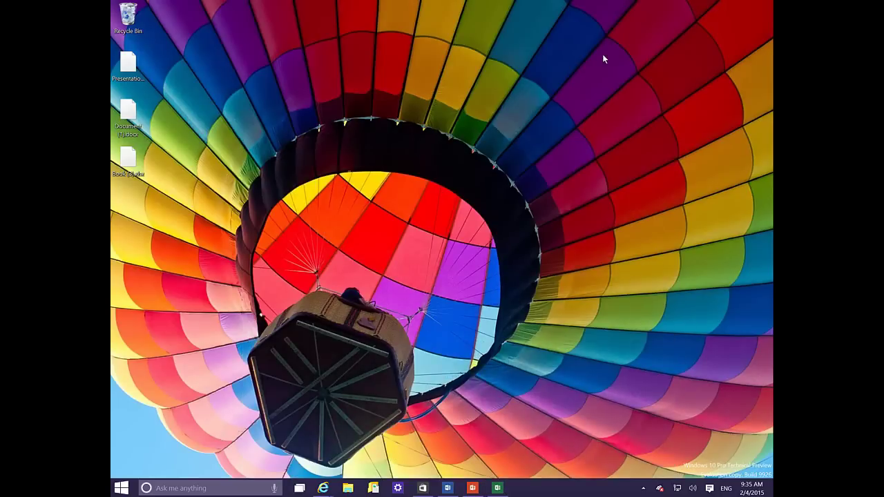
- Restore the PowerPoint presentation from the taskbar, move it up and maximize it
{"action": "left_click", "coordinate": [475, 488]}
{"action": "left_click_drag", "start_coordinate": [442, 81], "coordinate": [463, 35]}
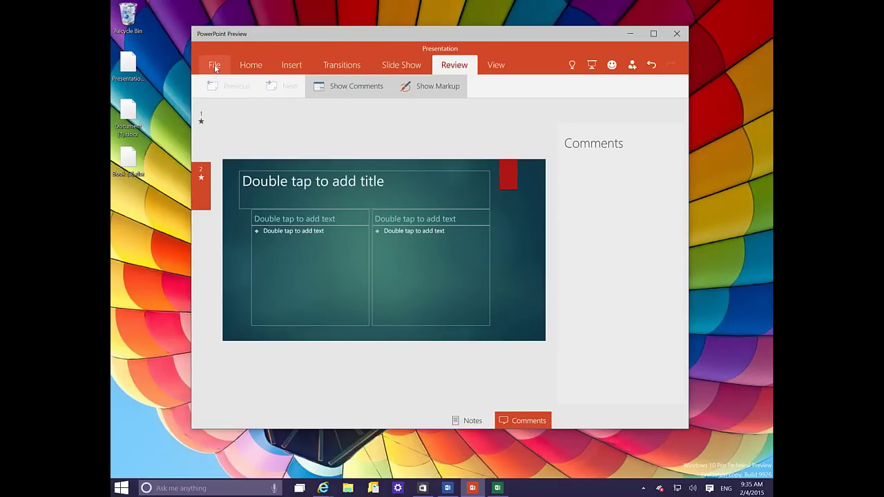
{"action": "double_click", "coordinate": [378, 36]}
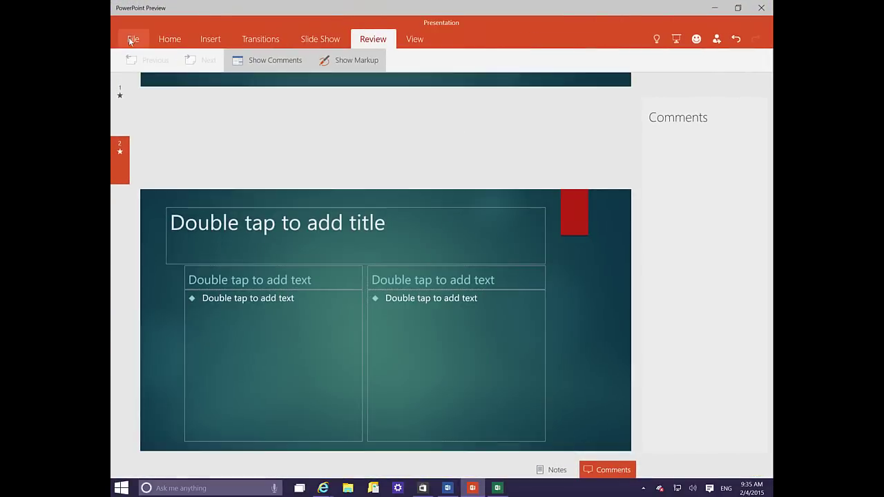
- Browse File > New and Settings > Office Settings, then return to the Home tab
{"action": "left_click", "coordinate": [130, 40]}
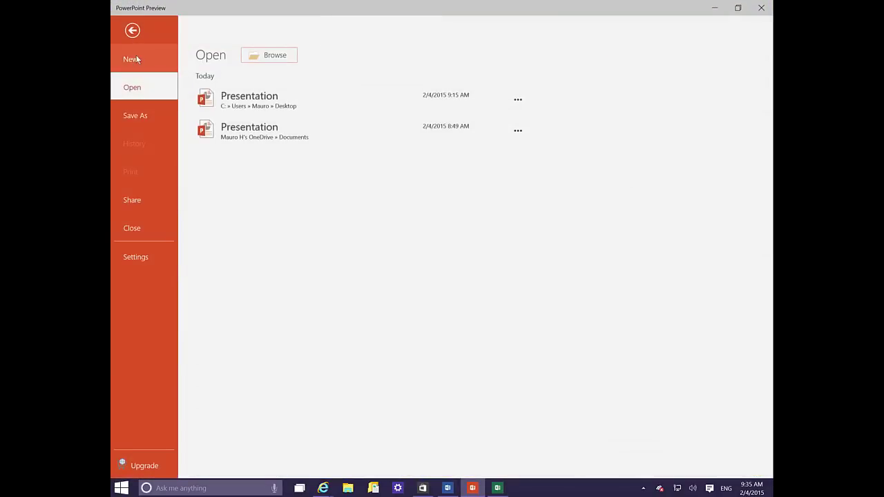
{"action": "left_click", "coordinate": [136, 60]}
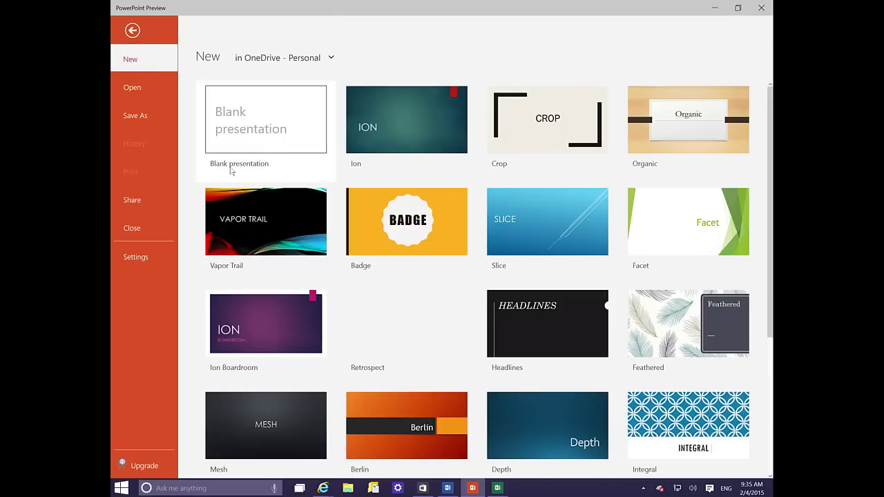
{"action": "left_click", "coordinate": [132, 257]}
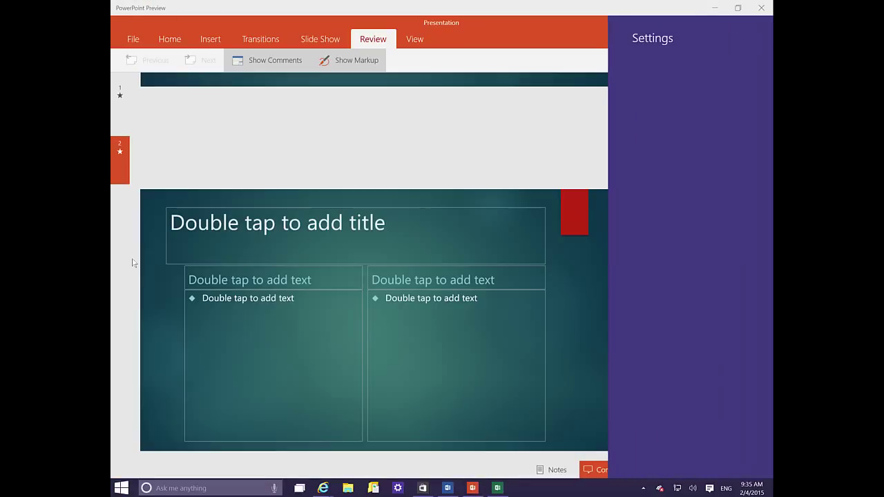
{"action": "left_click", "coordinate": [626, 89]}
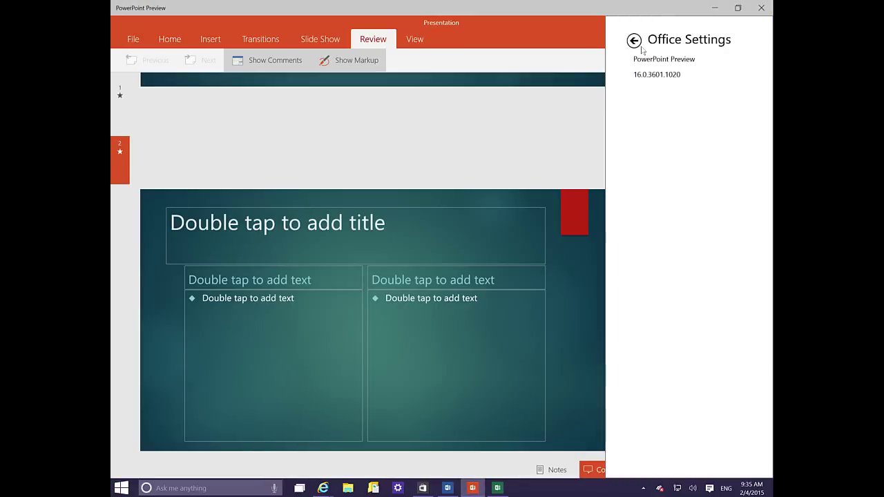
{"action": "left_click", "coordinate": [633, 40]}
{"action": "left_click", "coordinate": [171, 40]}
{"action": "left_click", "coordinate": [171, 40]}
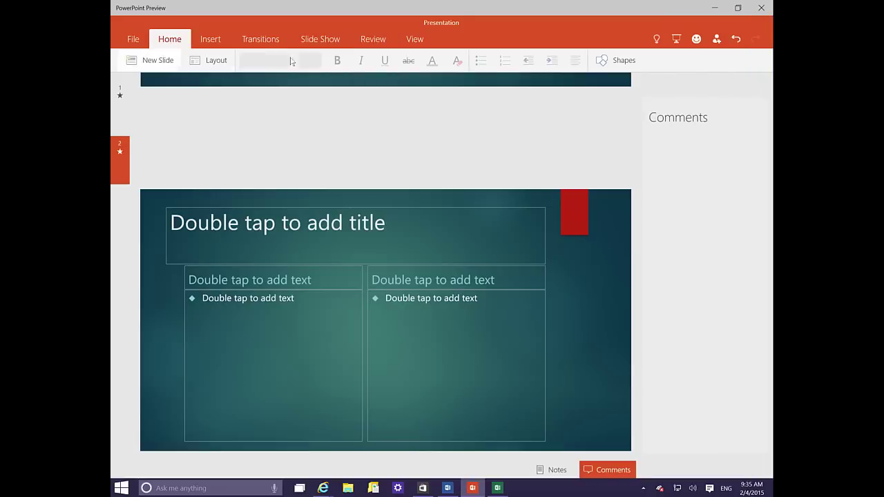
- Go to slide 1, view the Insert and Transitions tabs, and open then close the effects gallery
{"action": "scroll", "coordinate": [415, 158], "scroll_direction": "up", "scroll_amount": 5}
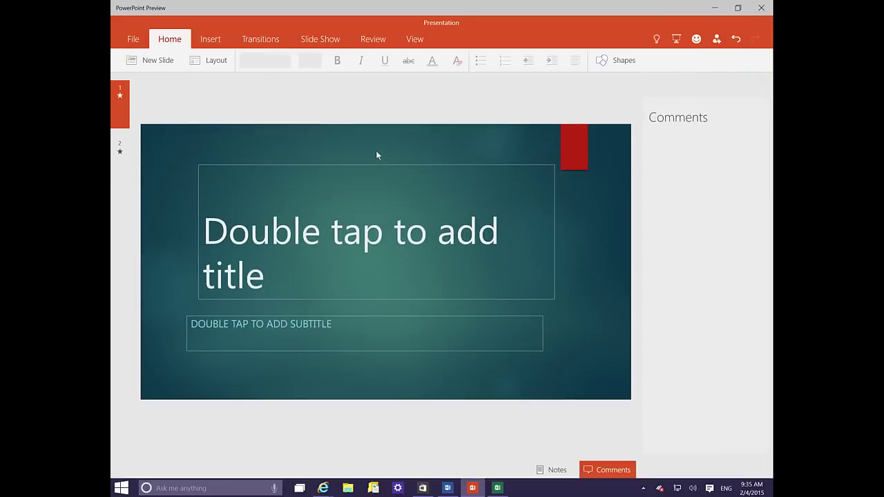
{"action": "left_click", "coordinate": [210, 41]}
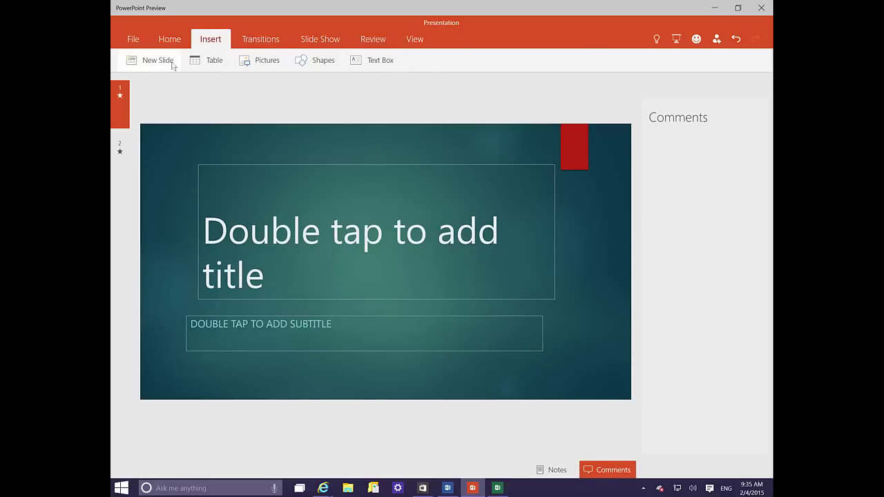
{"action": "left_click", "coordinate": [255, 43]}
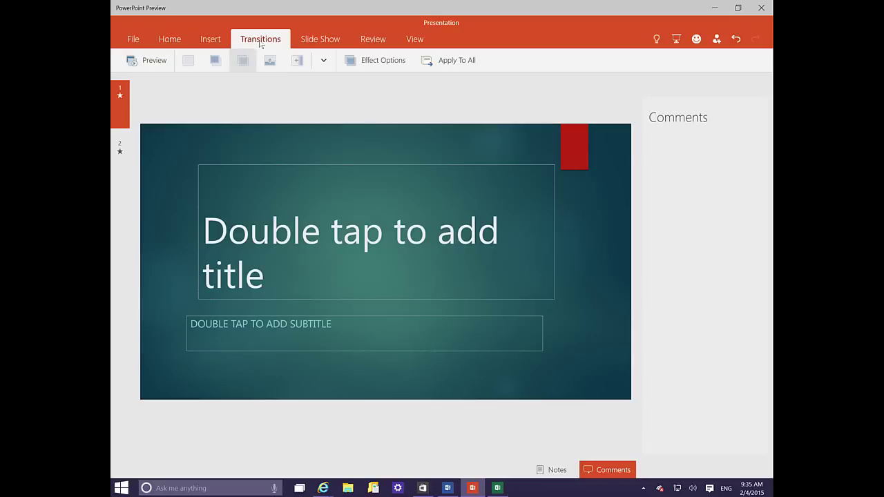
{"action": "left_click", "coordinate": [323, 62]}
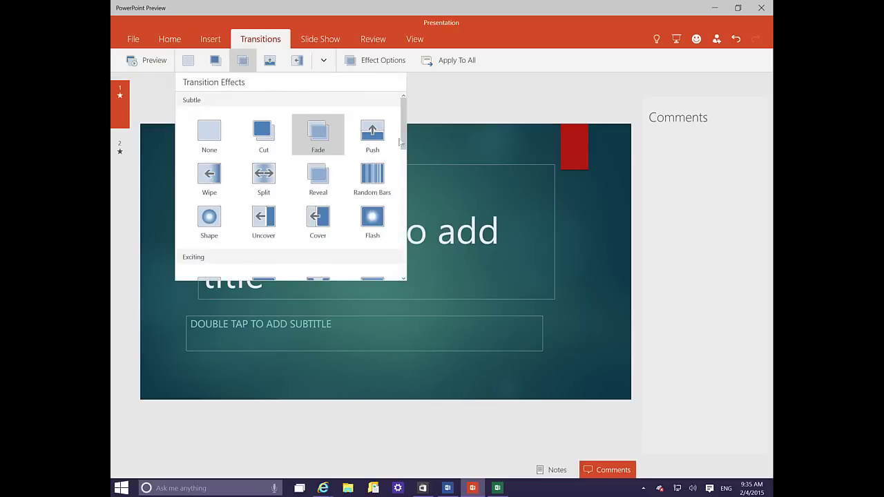
{"action": "left_click", "coordinate": [407, 135]}
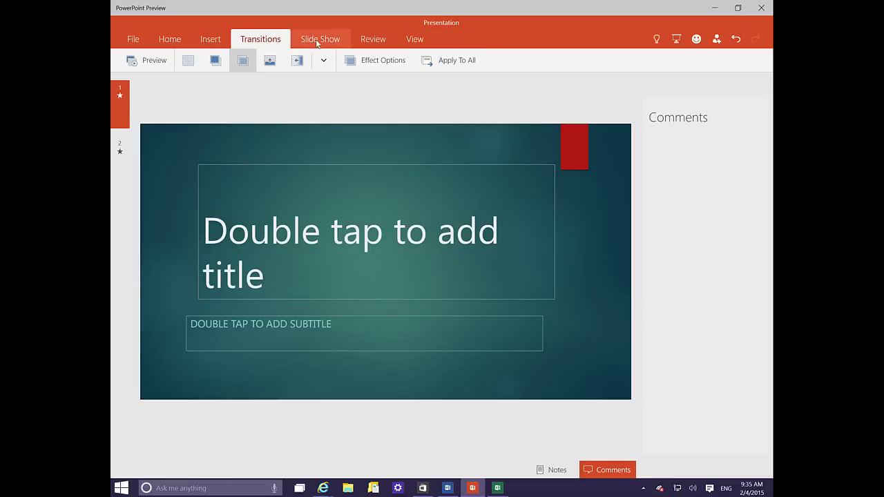
- Look over the Slide Show and Review commands and open the Comments pane
{"action": "left_click", "coordinate": [320, 39]}
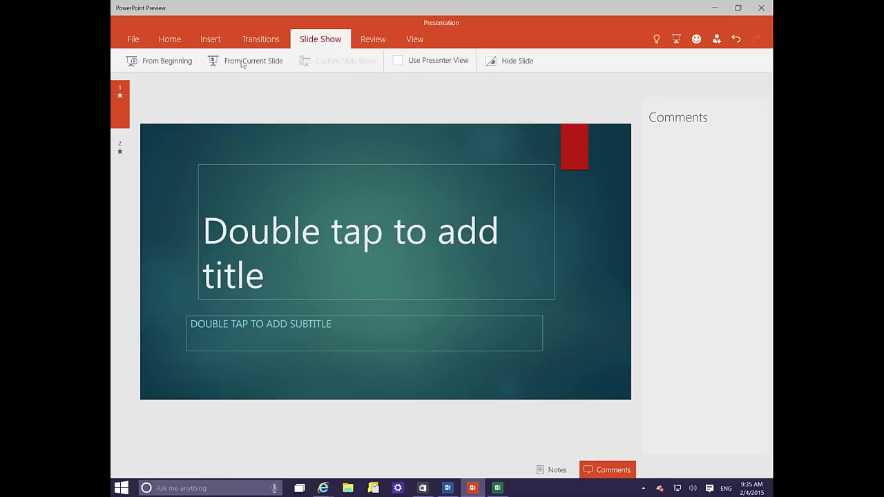
{"action": "left_click", "coordinate": [371, 40]}
{"action": "left_click", "coordinate": [335, 66]}
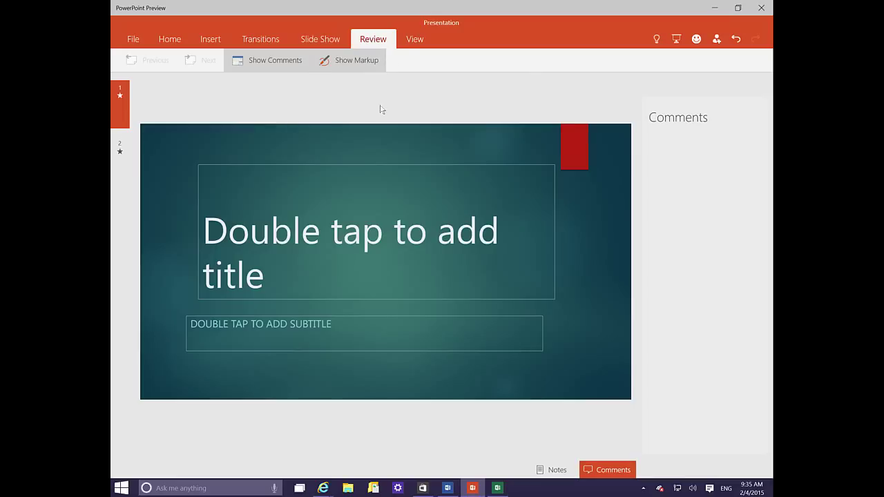
- Switch to the View tab's view and zoom commands
{"action": "left_click", "coordinate": [415, 40]}
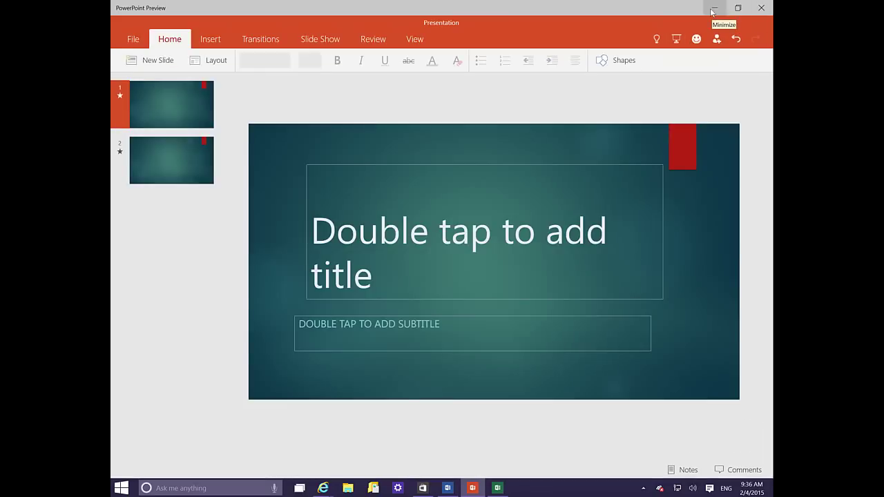
- Minimize the PowerPoint Preview window to reveal the hot-air-balloon desktop
{"action": "left_click", "coordinate": [713, 9]}
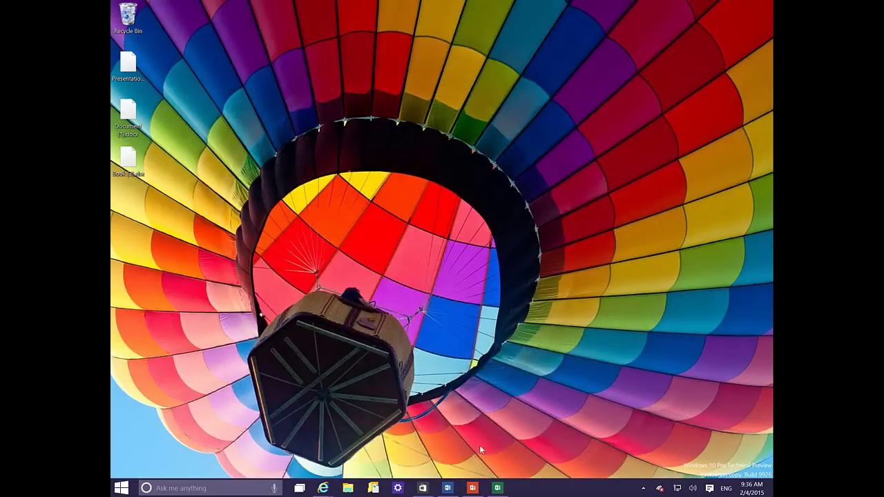